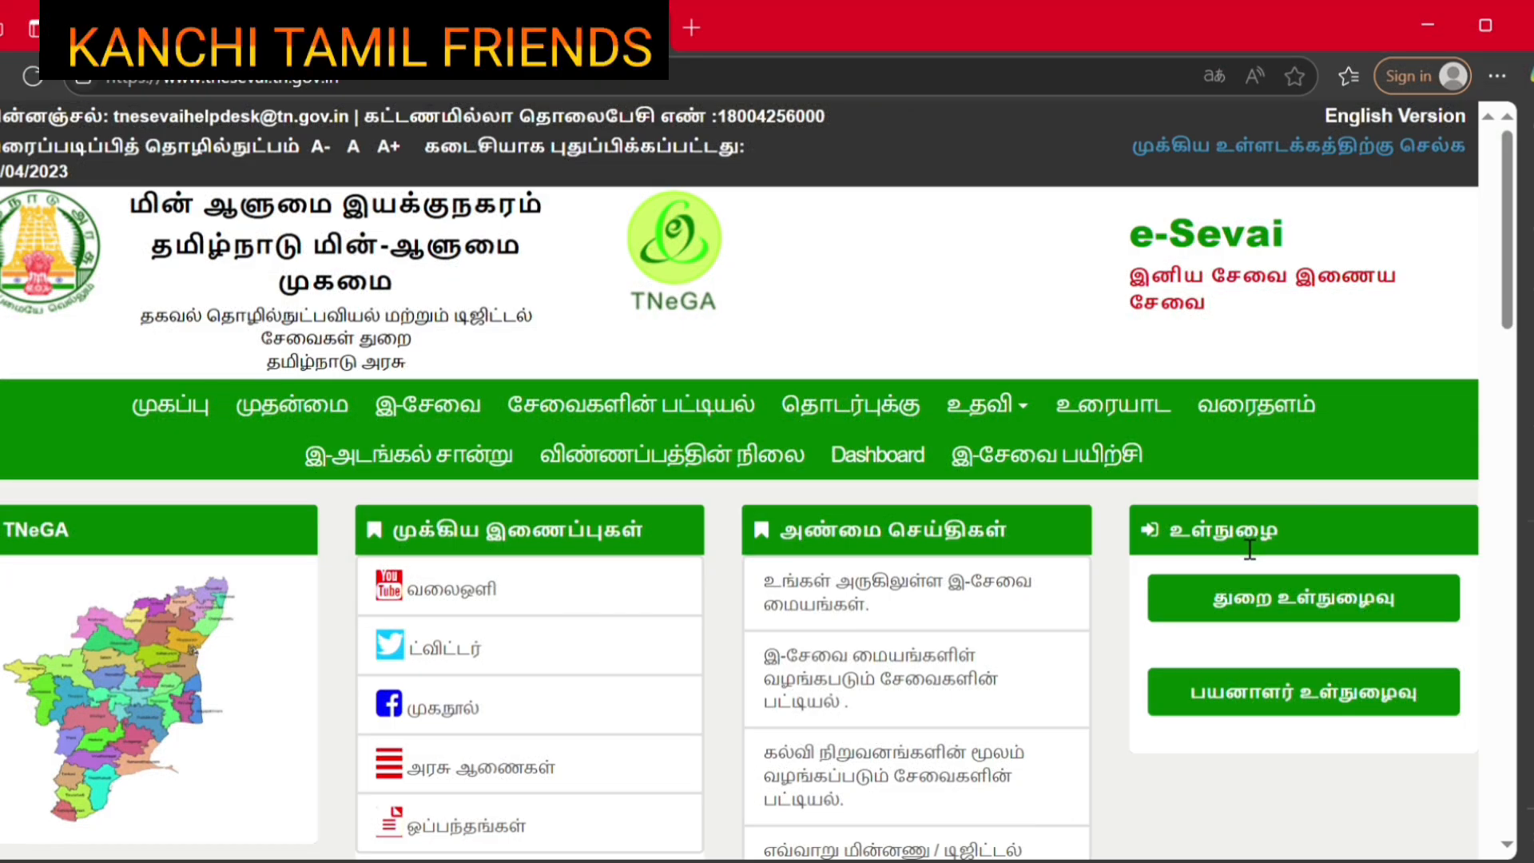
On the citizen sign-in page, enter the account user name, password and the displayed captcha code.
left_click(1249, 692)
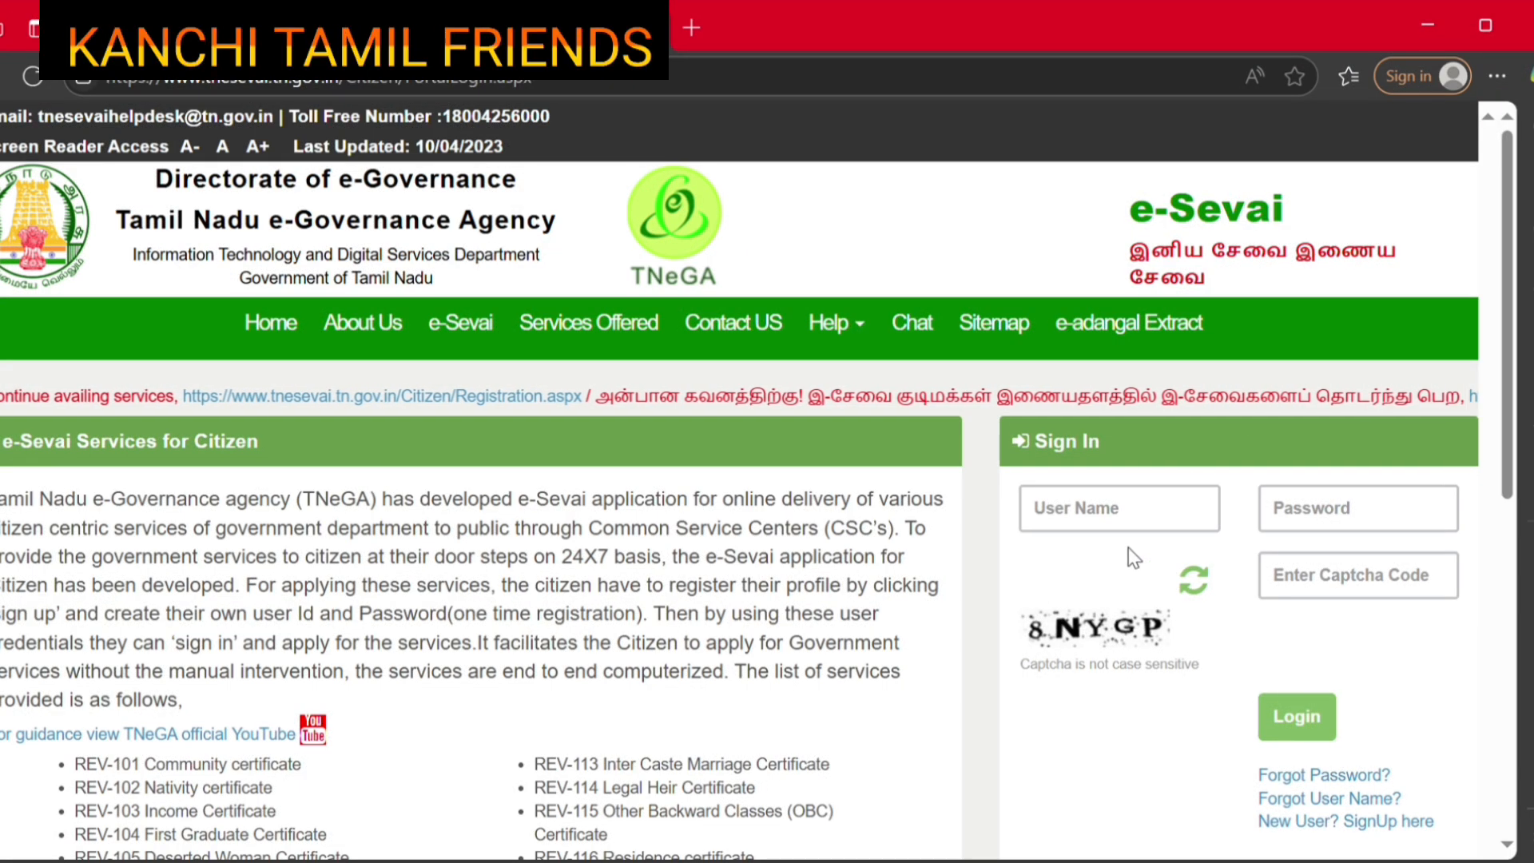
left_click(1088, 534)
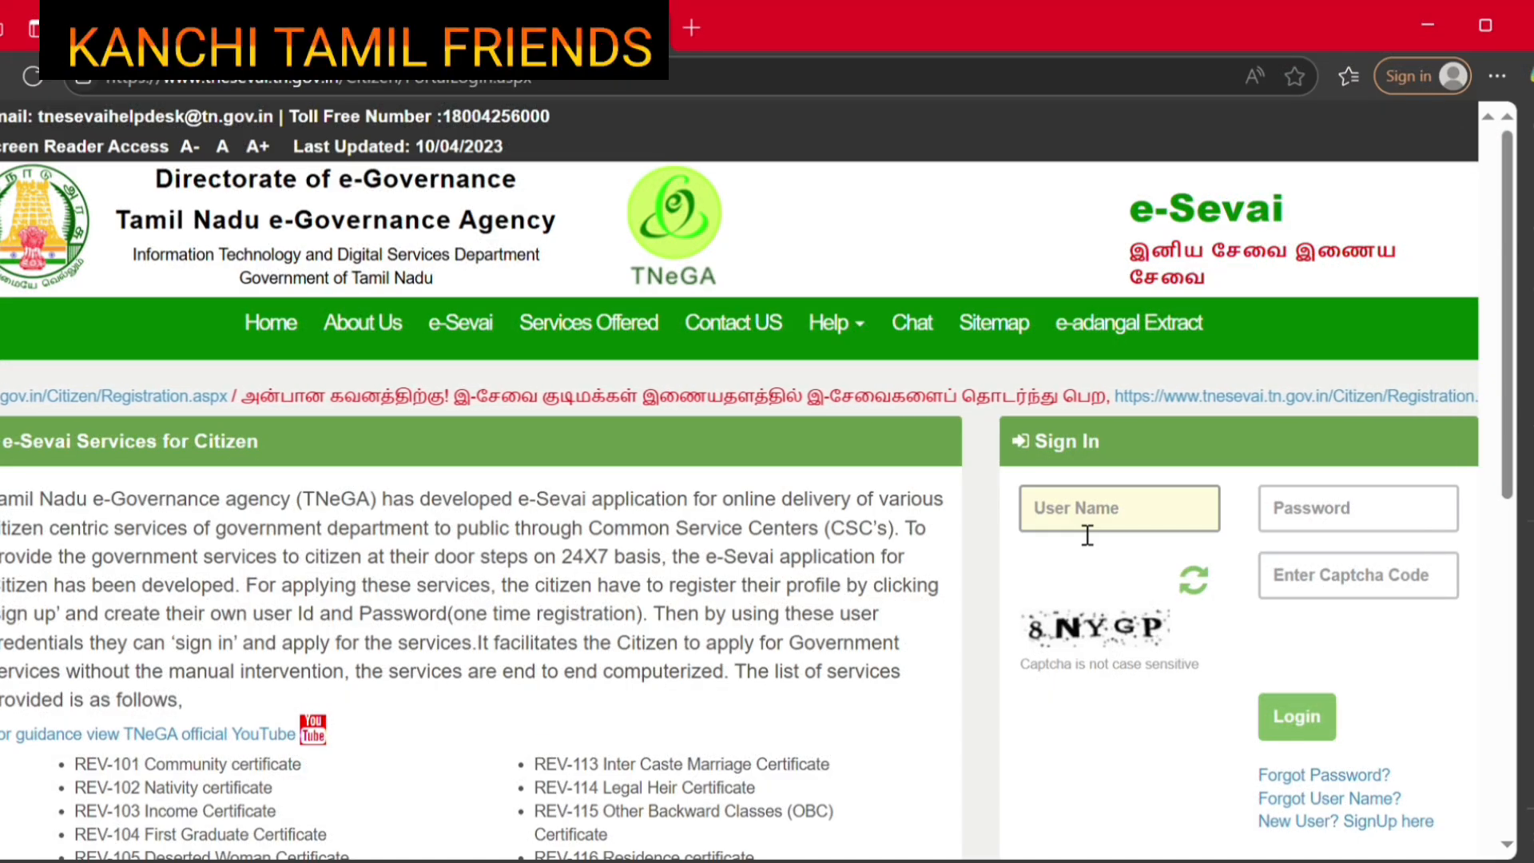
type("r")
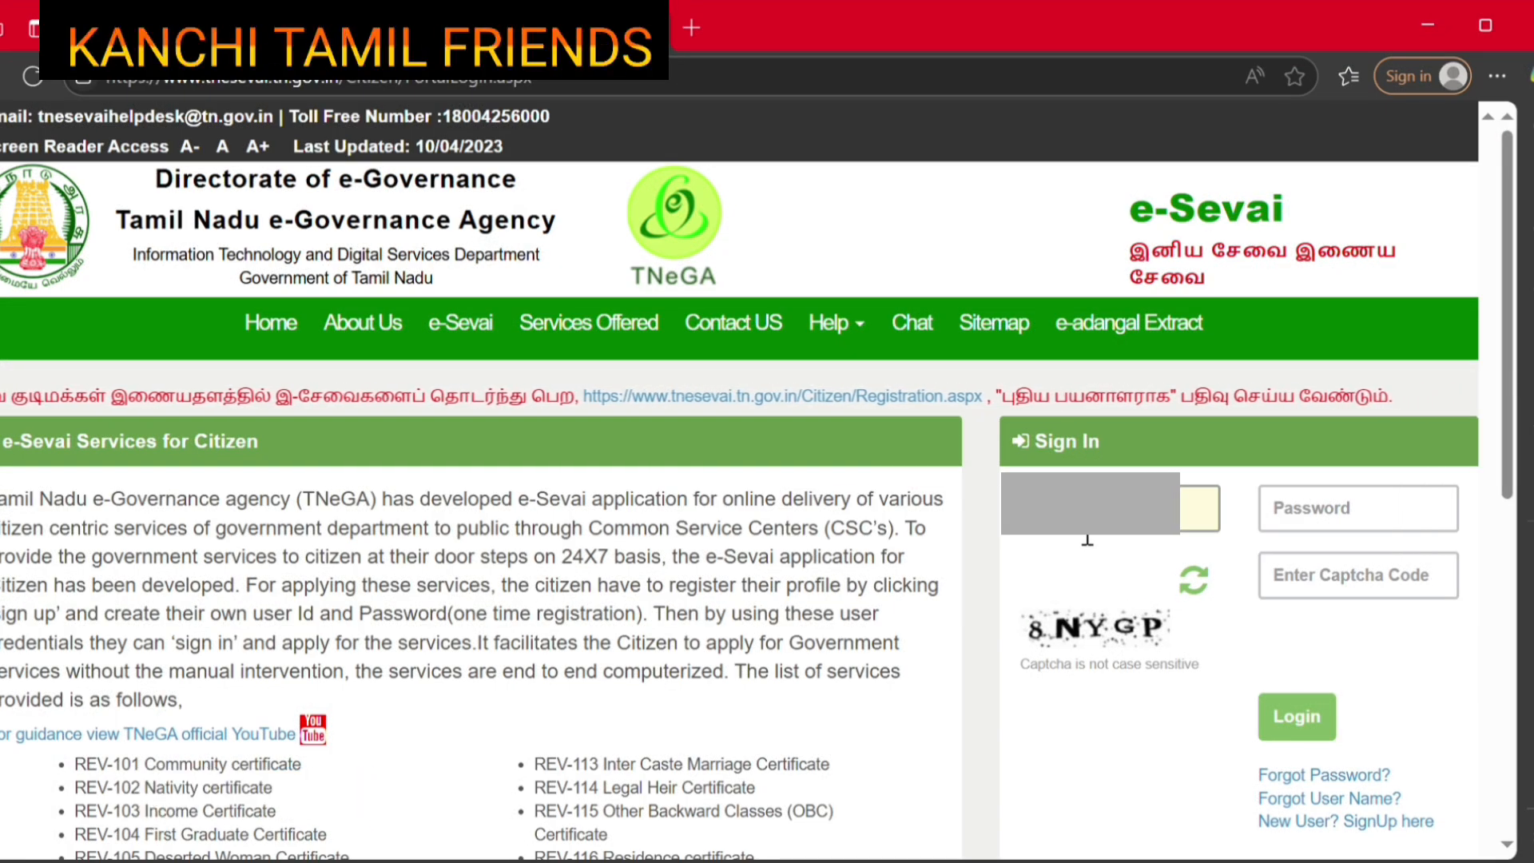
left_click(1338, 533)
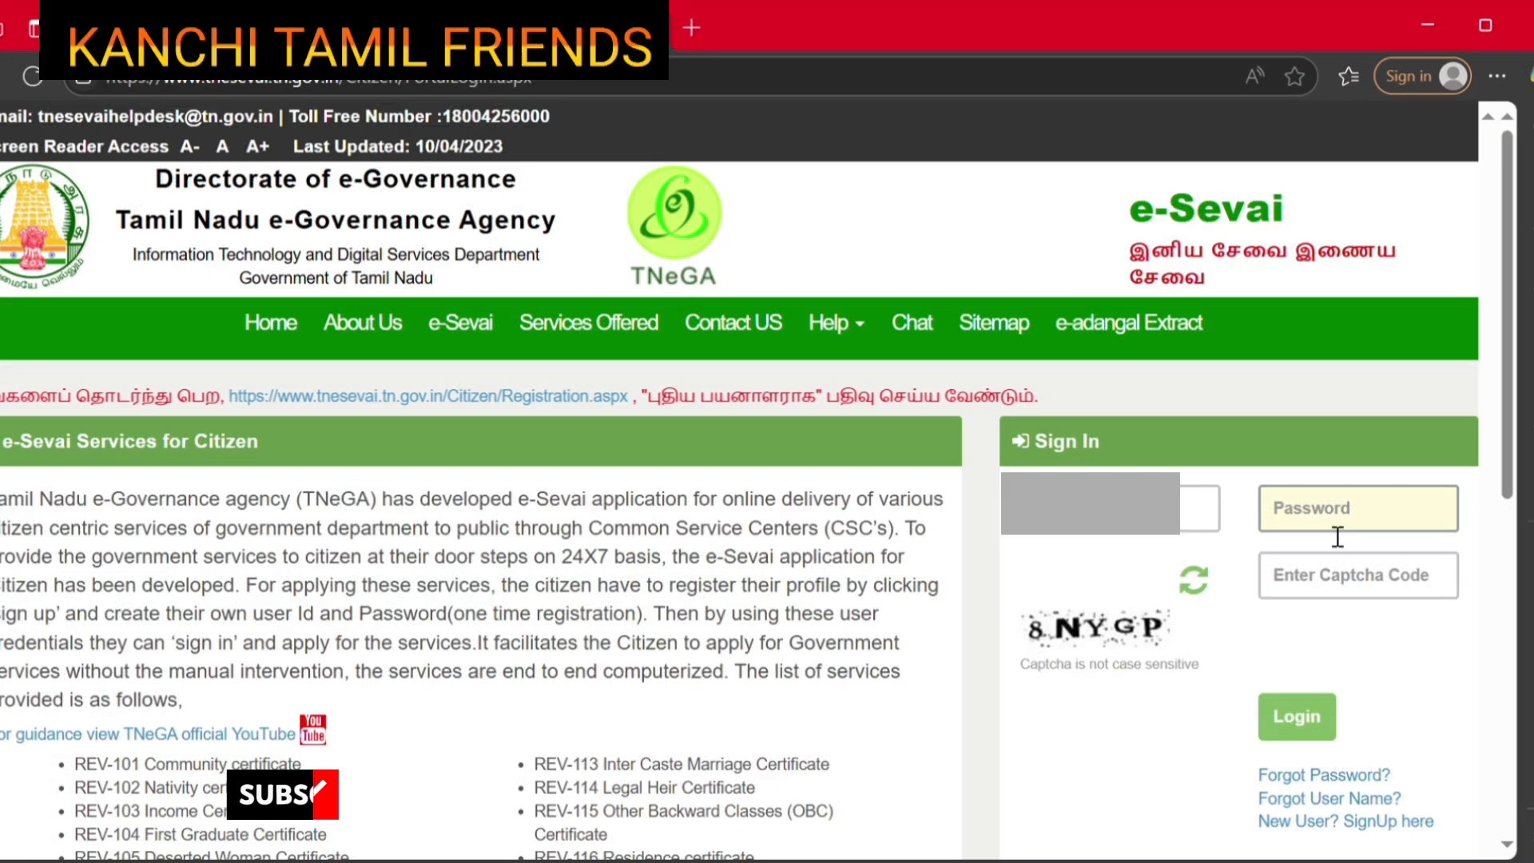
type("•••••")
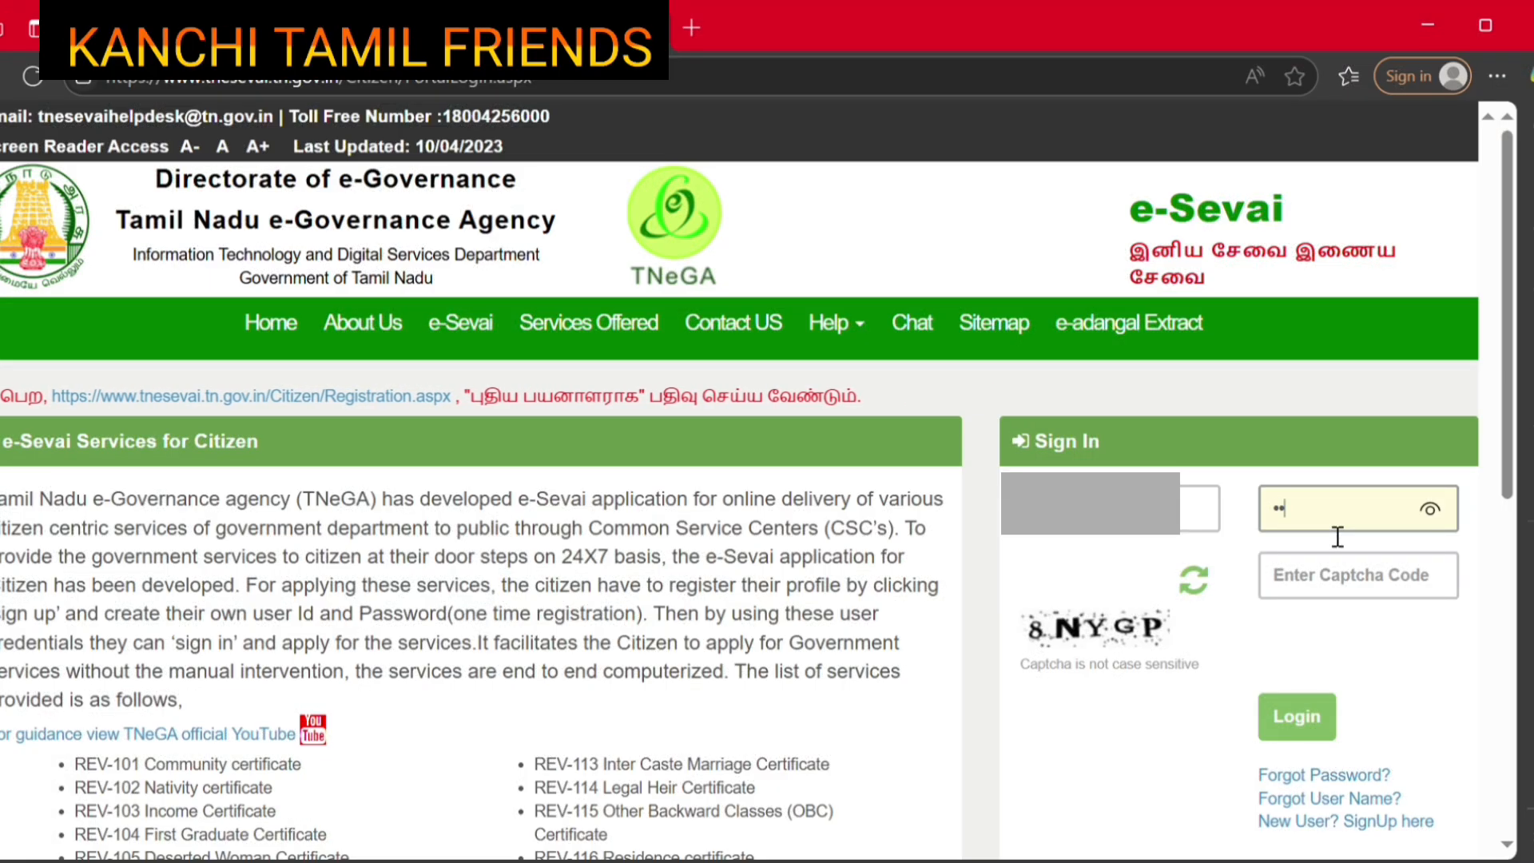
type("•")
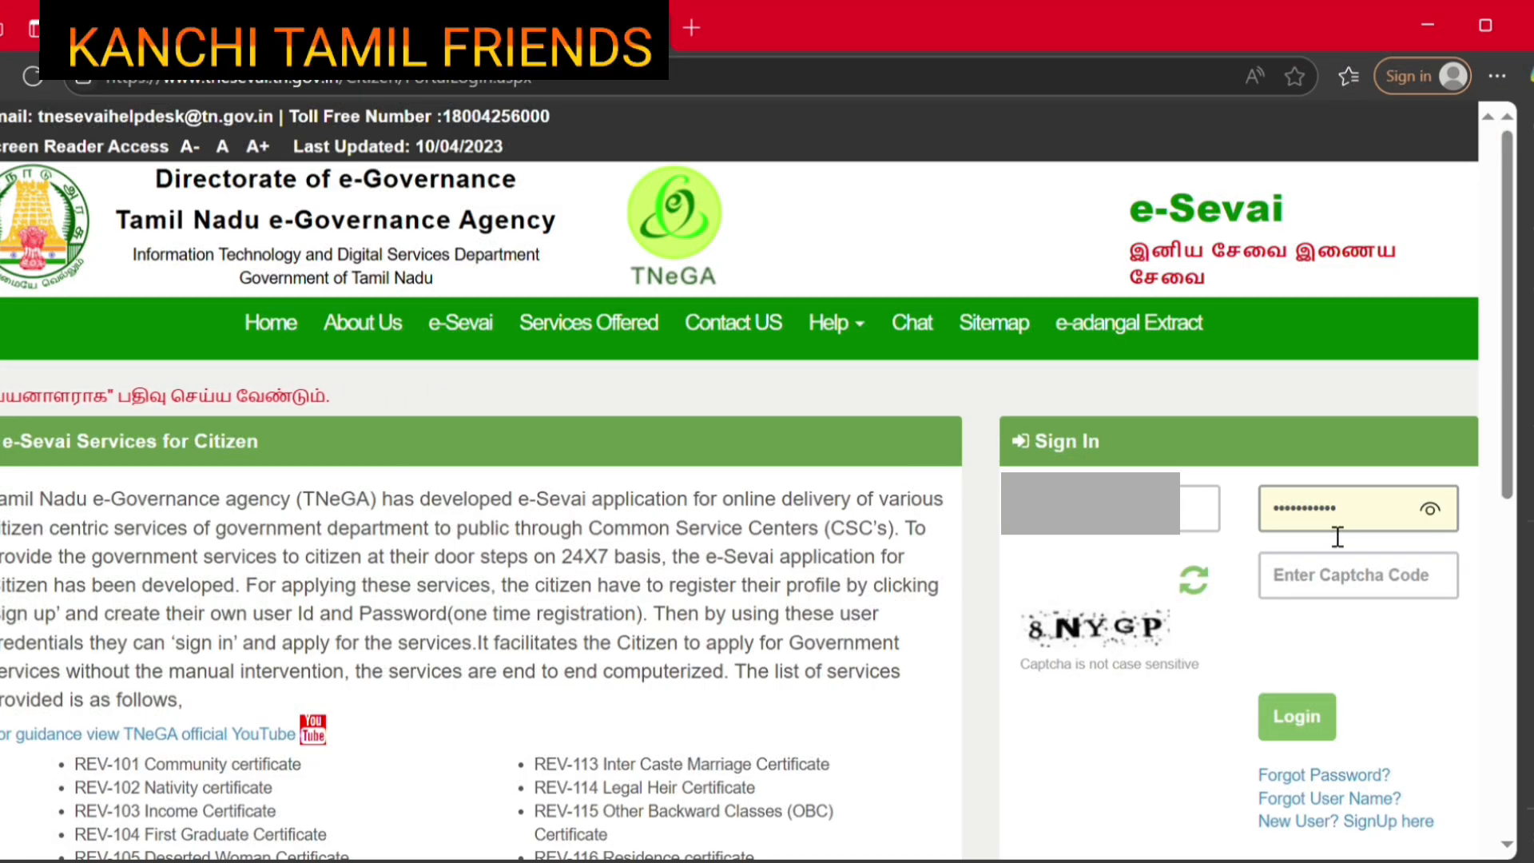
left_click(1322, 589)
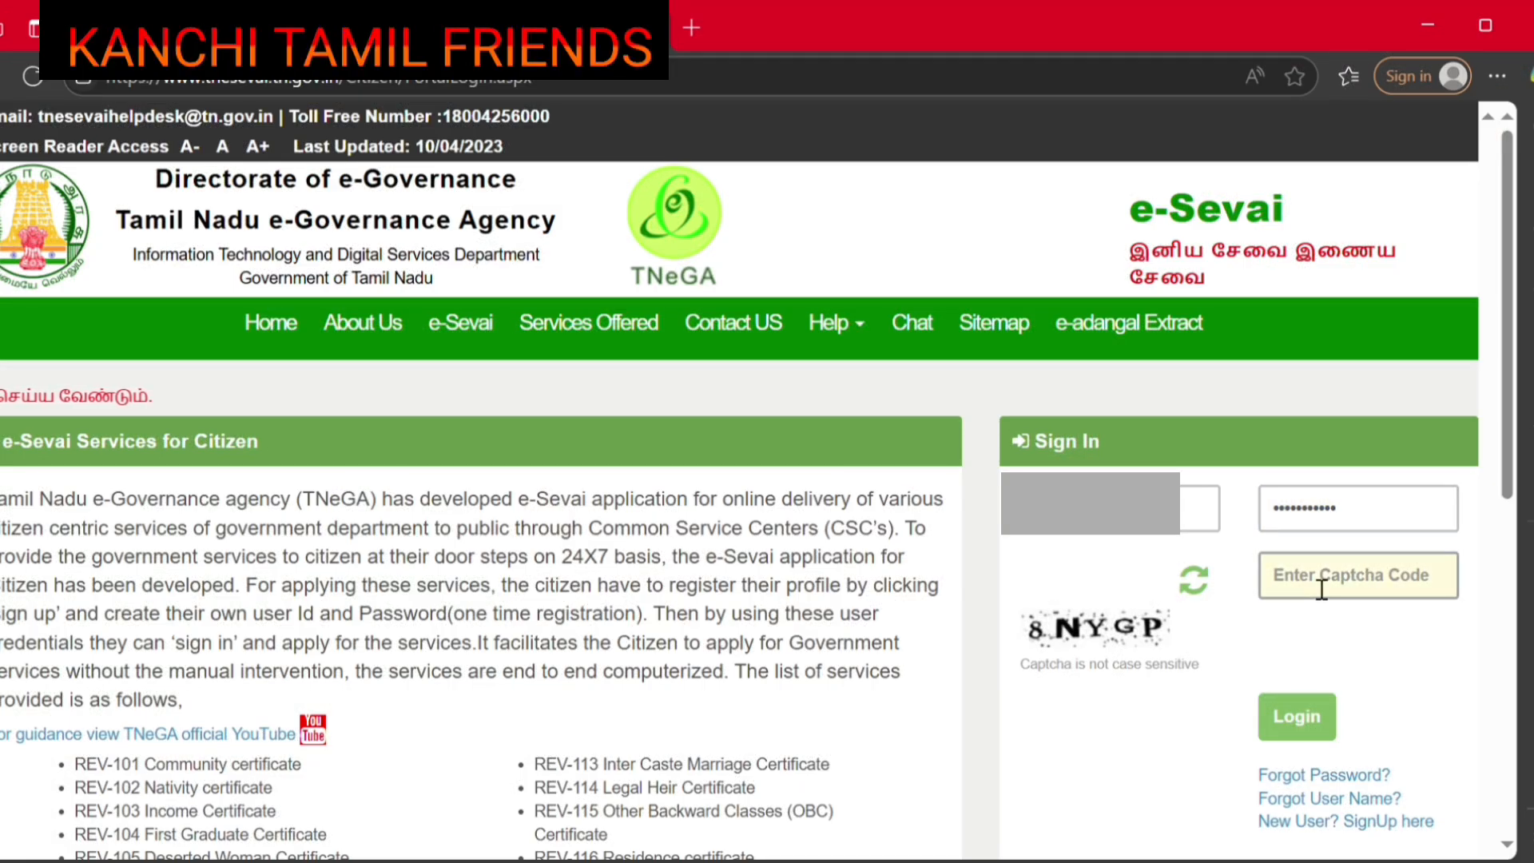
type("8")
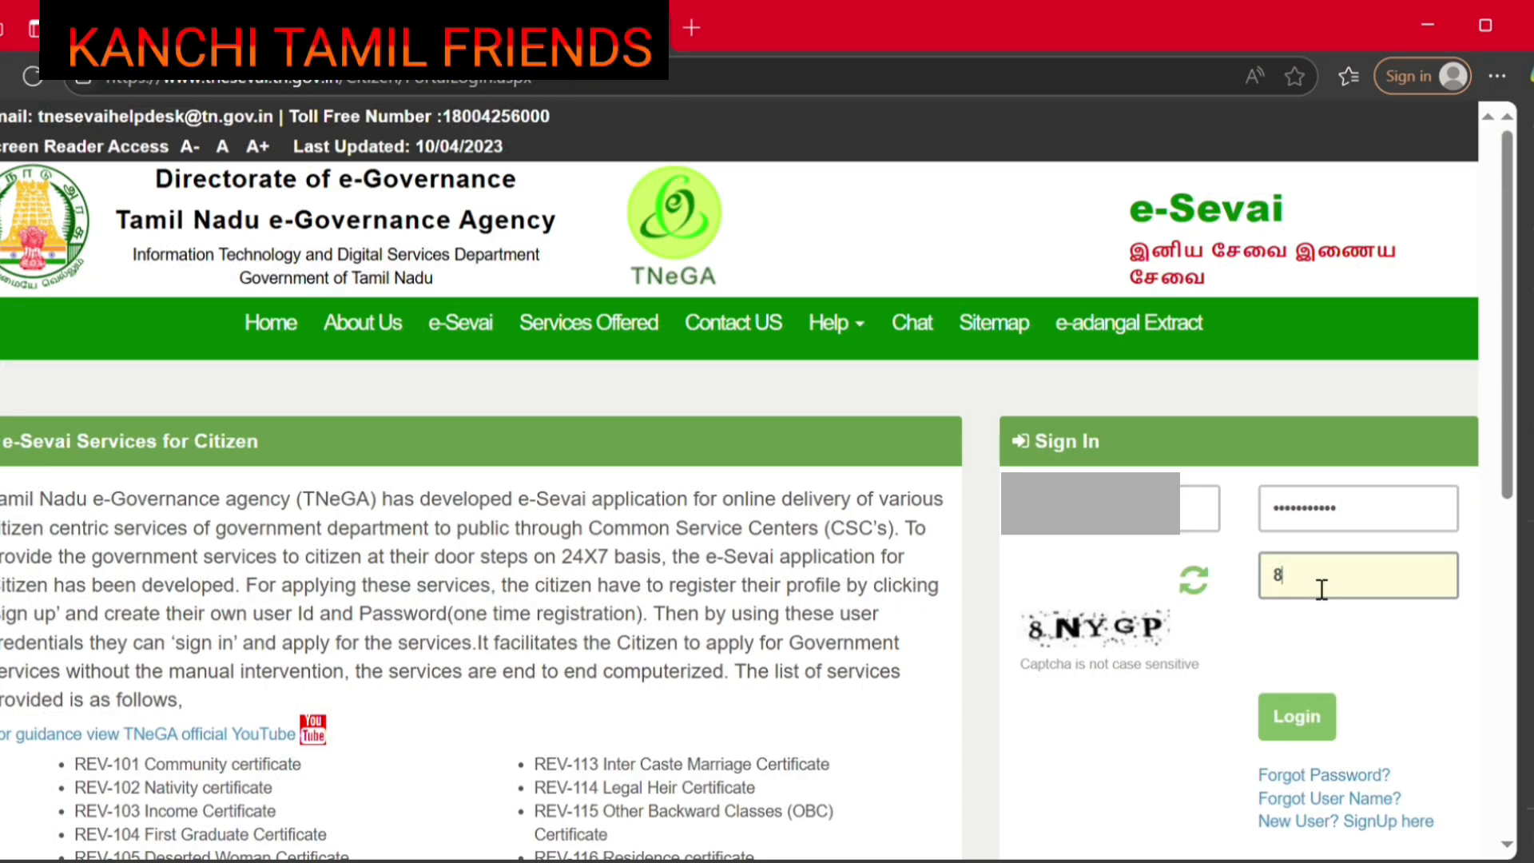
type("NY")
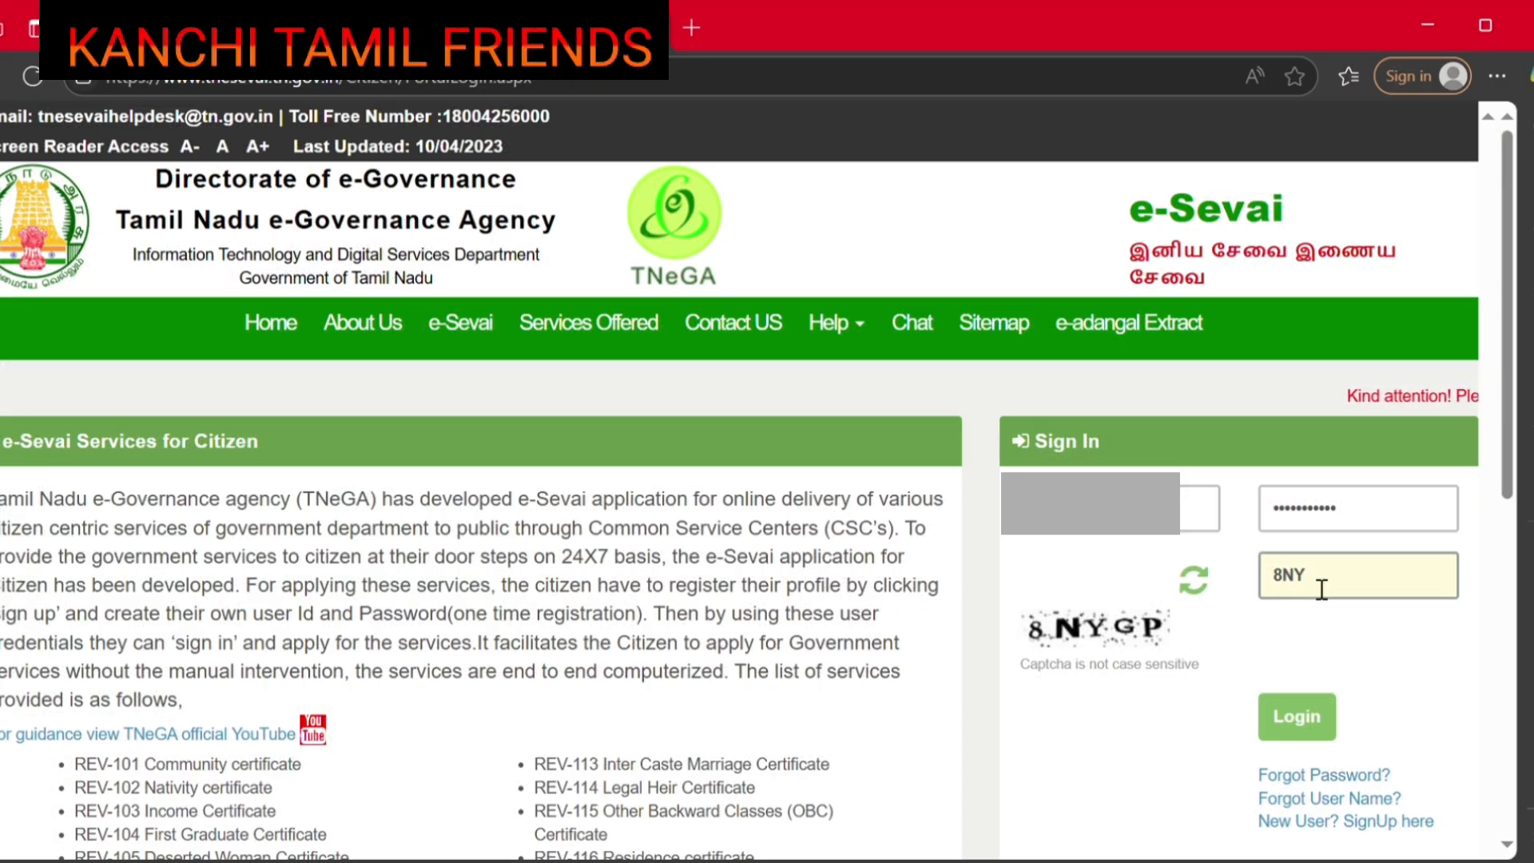
type("GP")
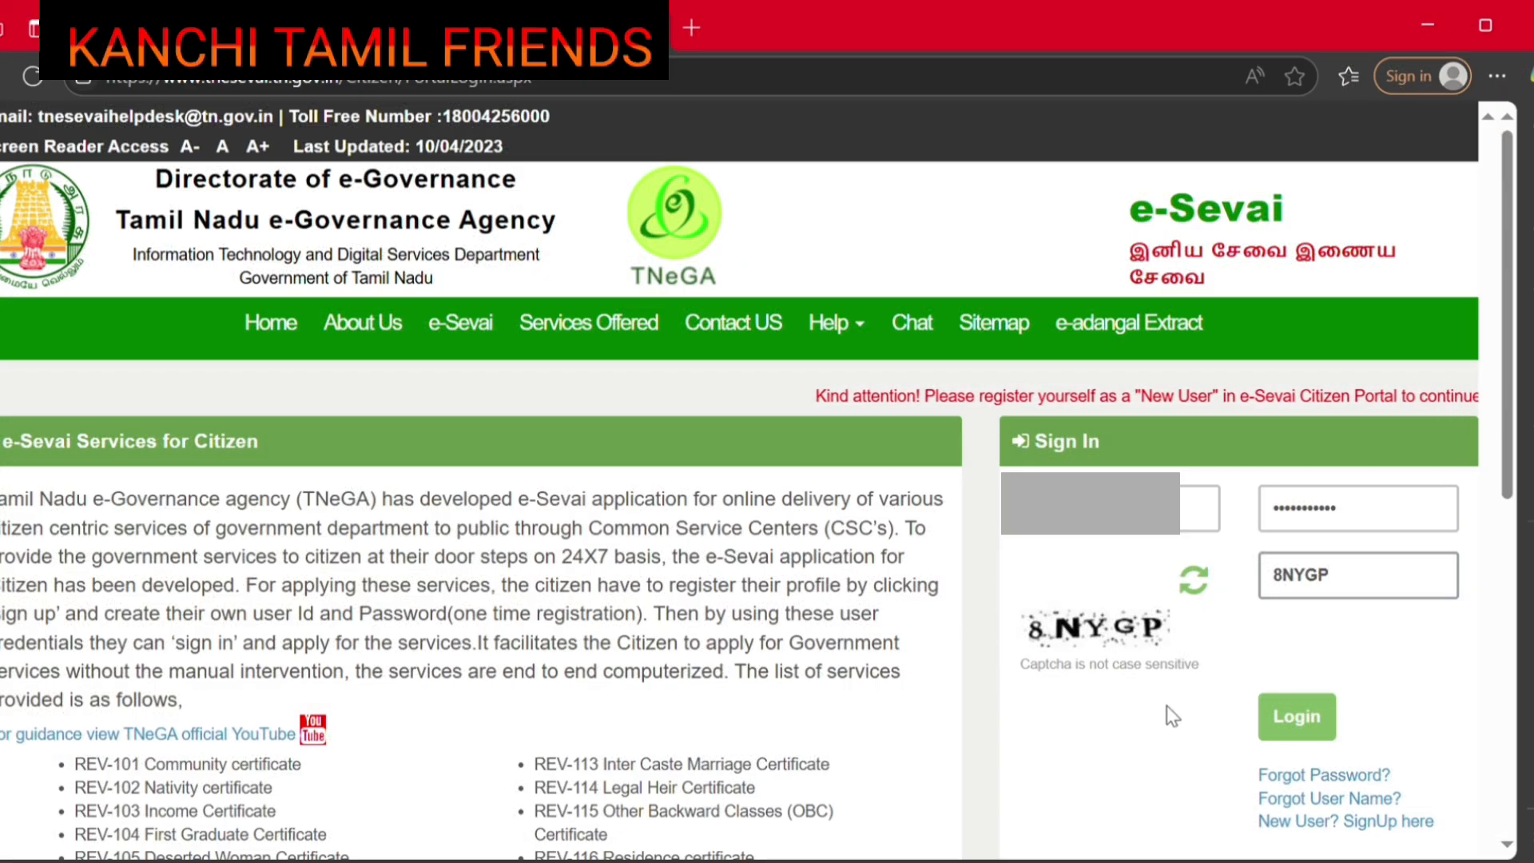
Log in and select REV-103 Income Certificate to view its documents list and Rs. 60 fee.
left_click(1291, 735)
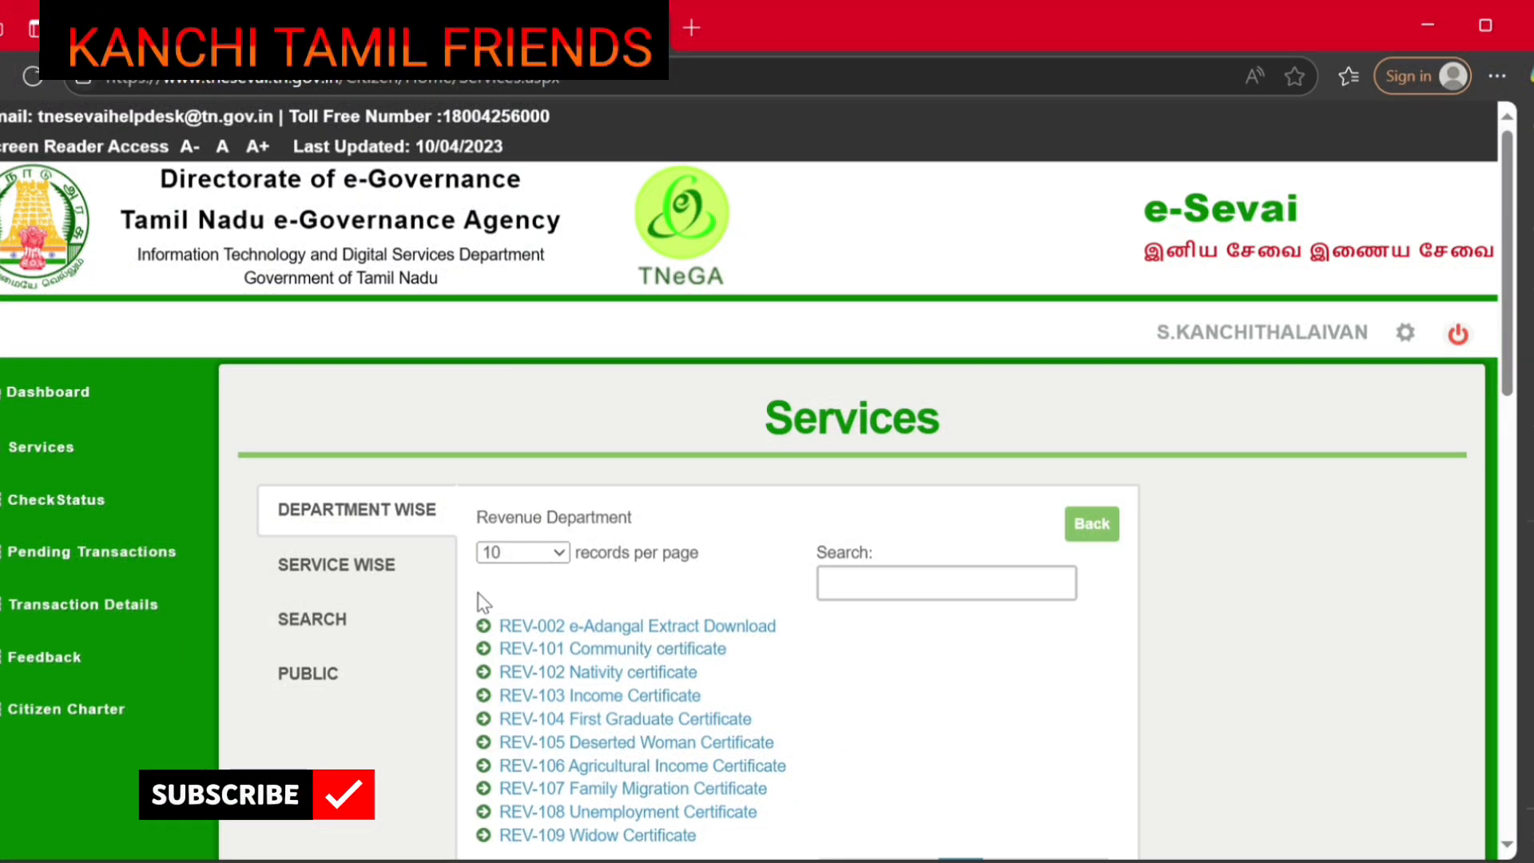
left_click(517, 651)
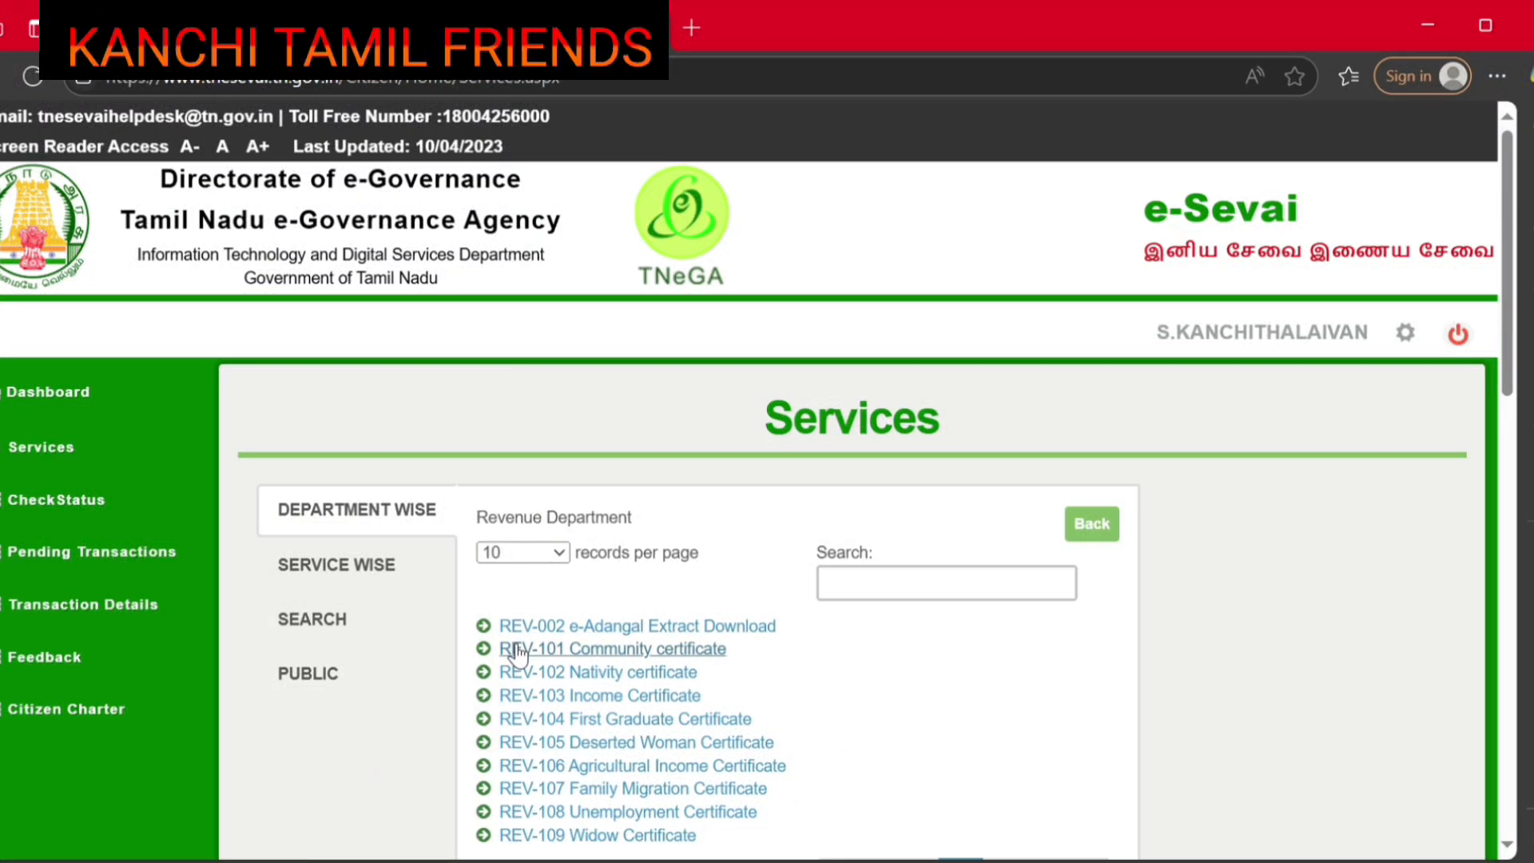
scroll(518, 651, "down", 2)
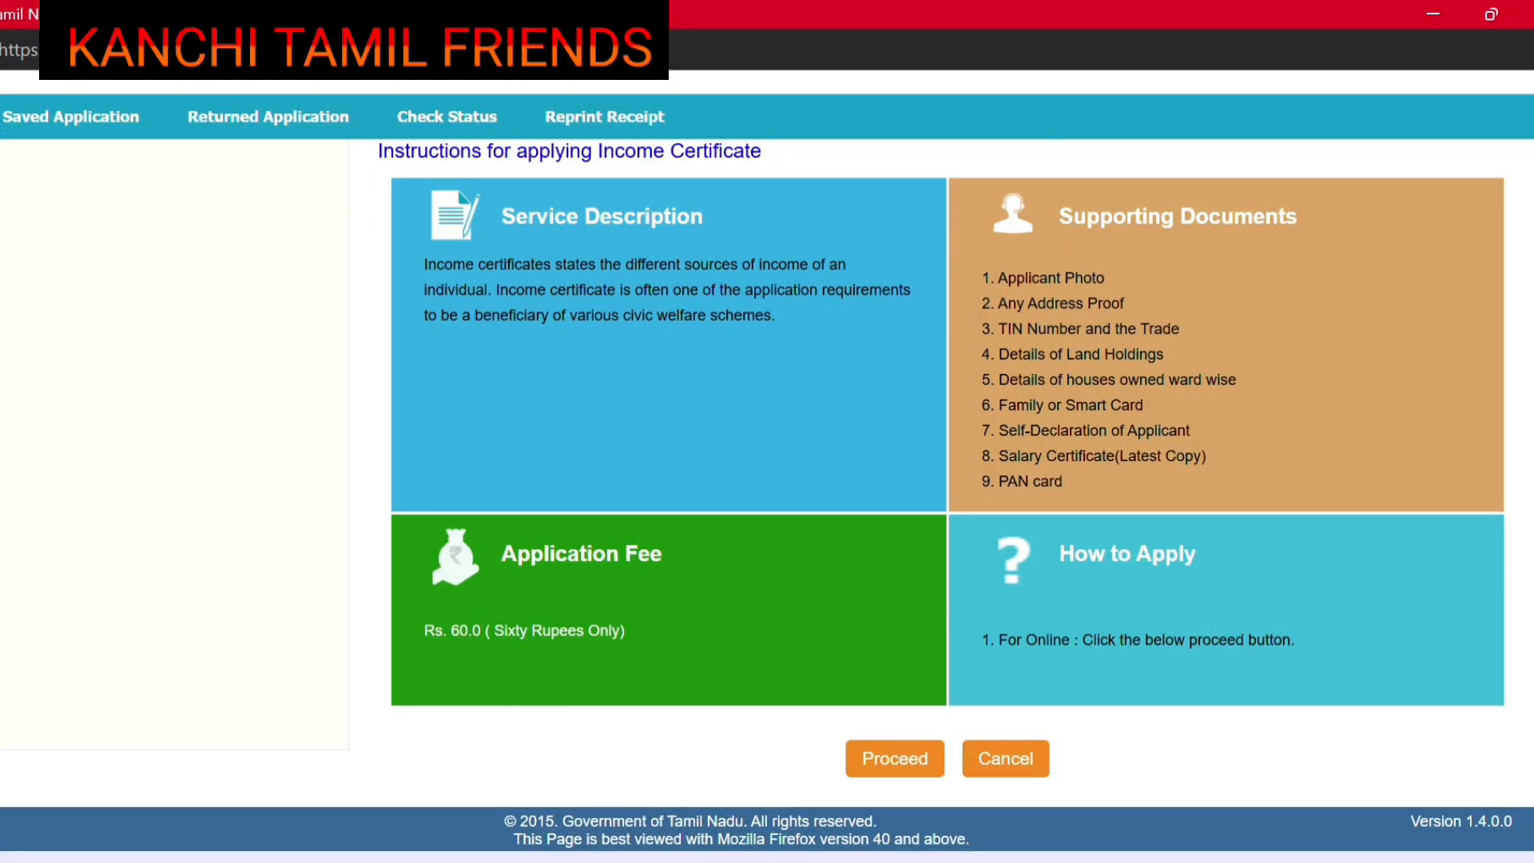
Proceed to the REV-103 search form and choose Register Can for a new applicant.
left_click(913, 761)
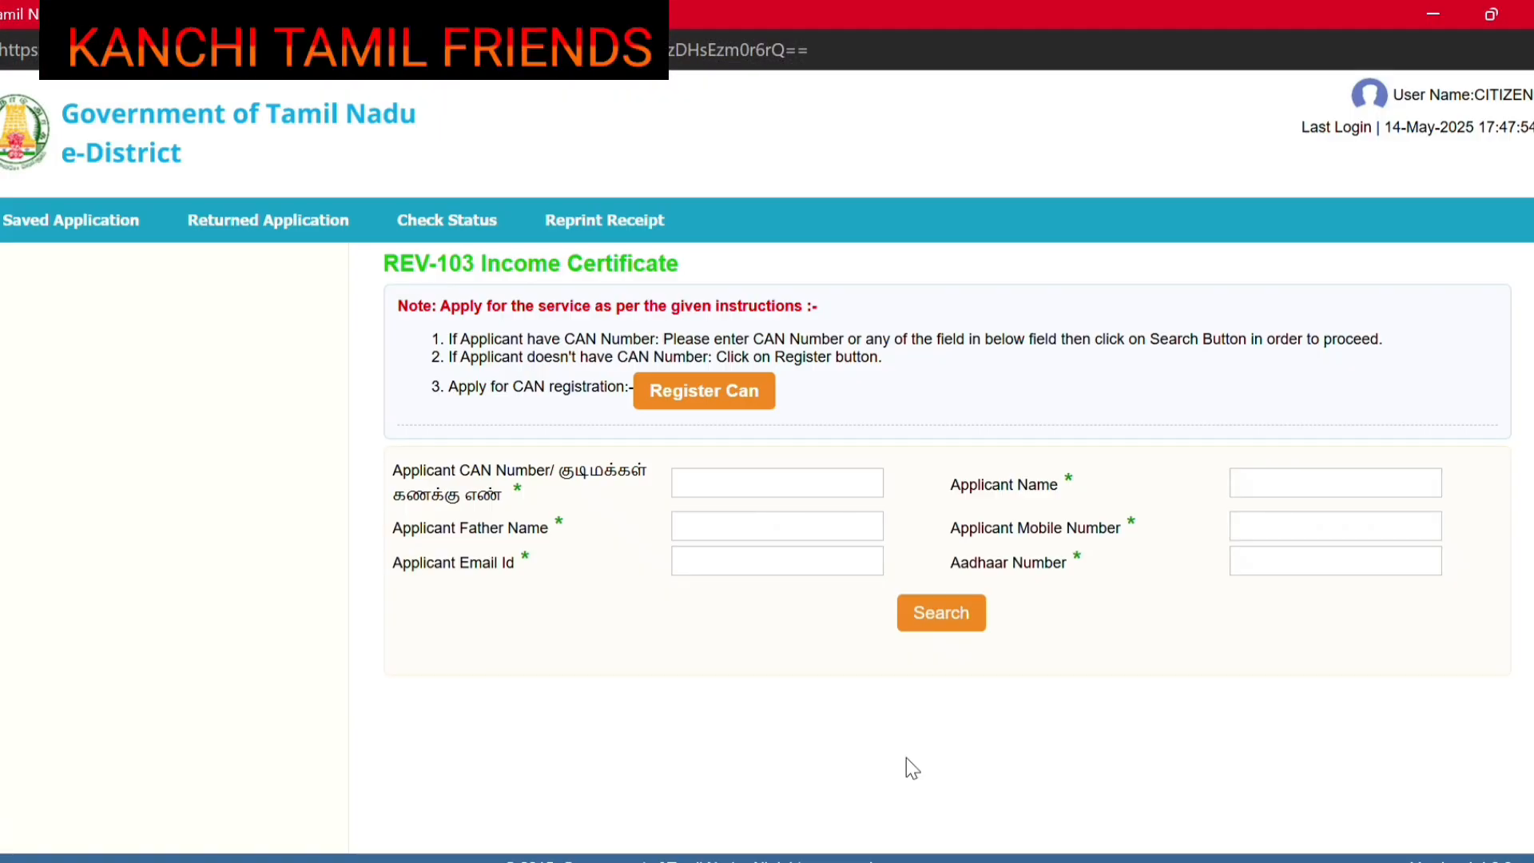
left_click(1273, 586)
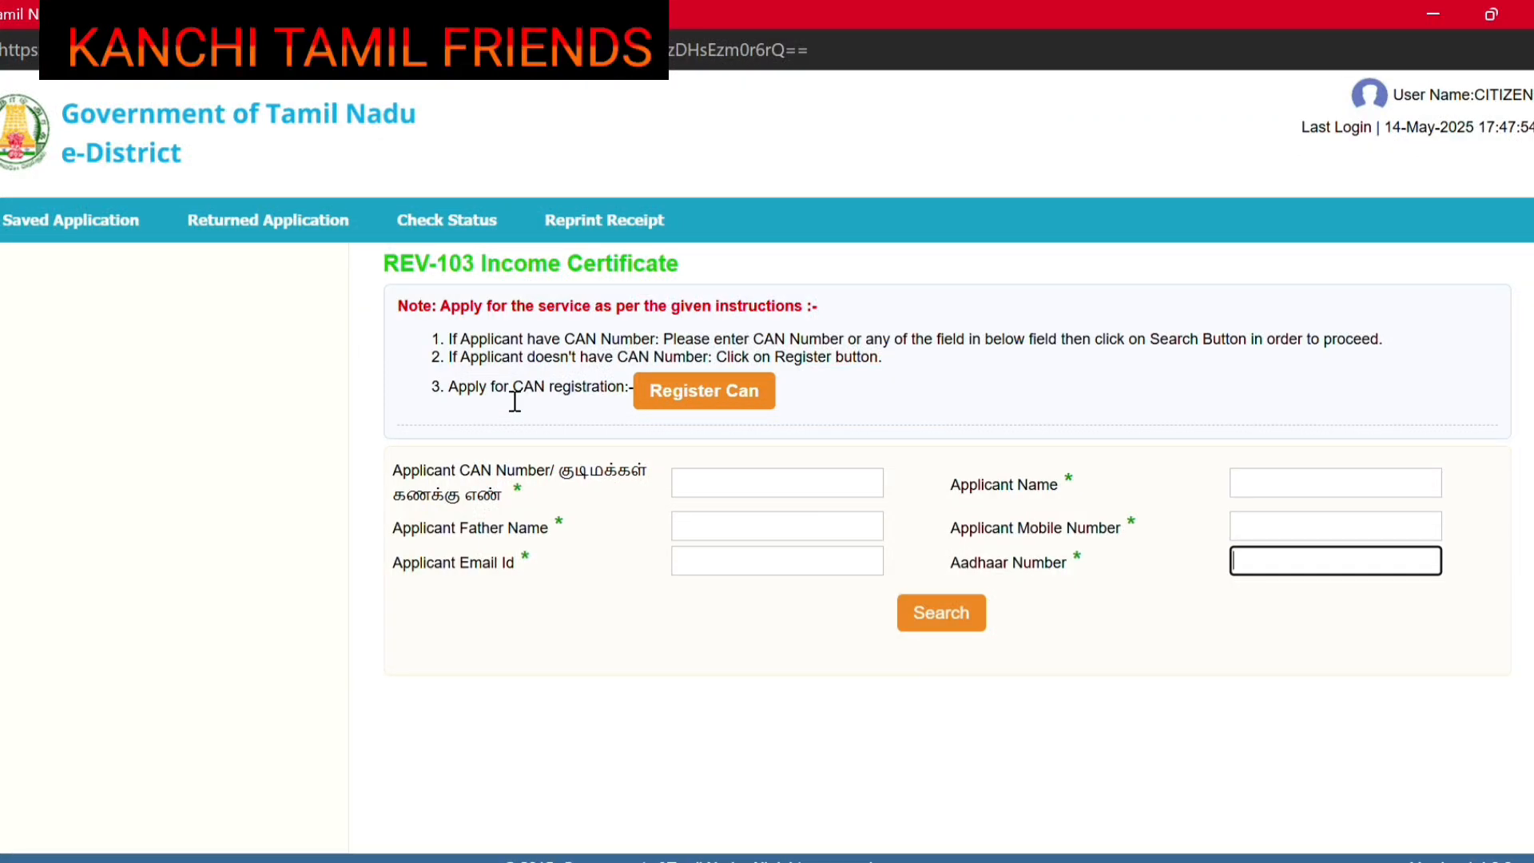
left_click(713, 404)
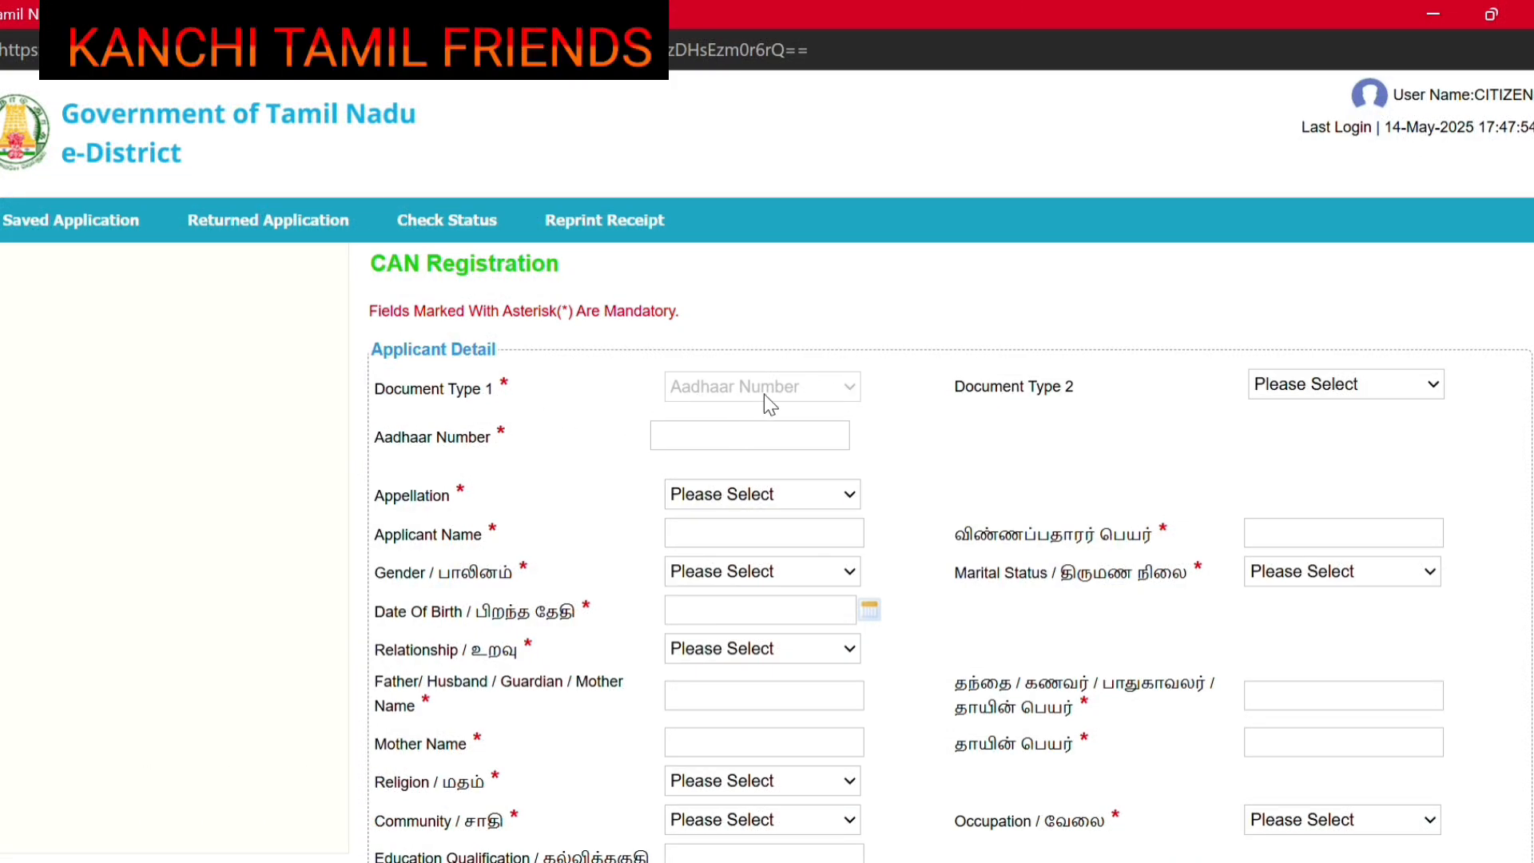
Enter the applicant's Aadhaar number, set appellation to Selvan, and visit the name and gender fields.
left_click(721, 450)
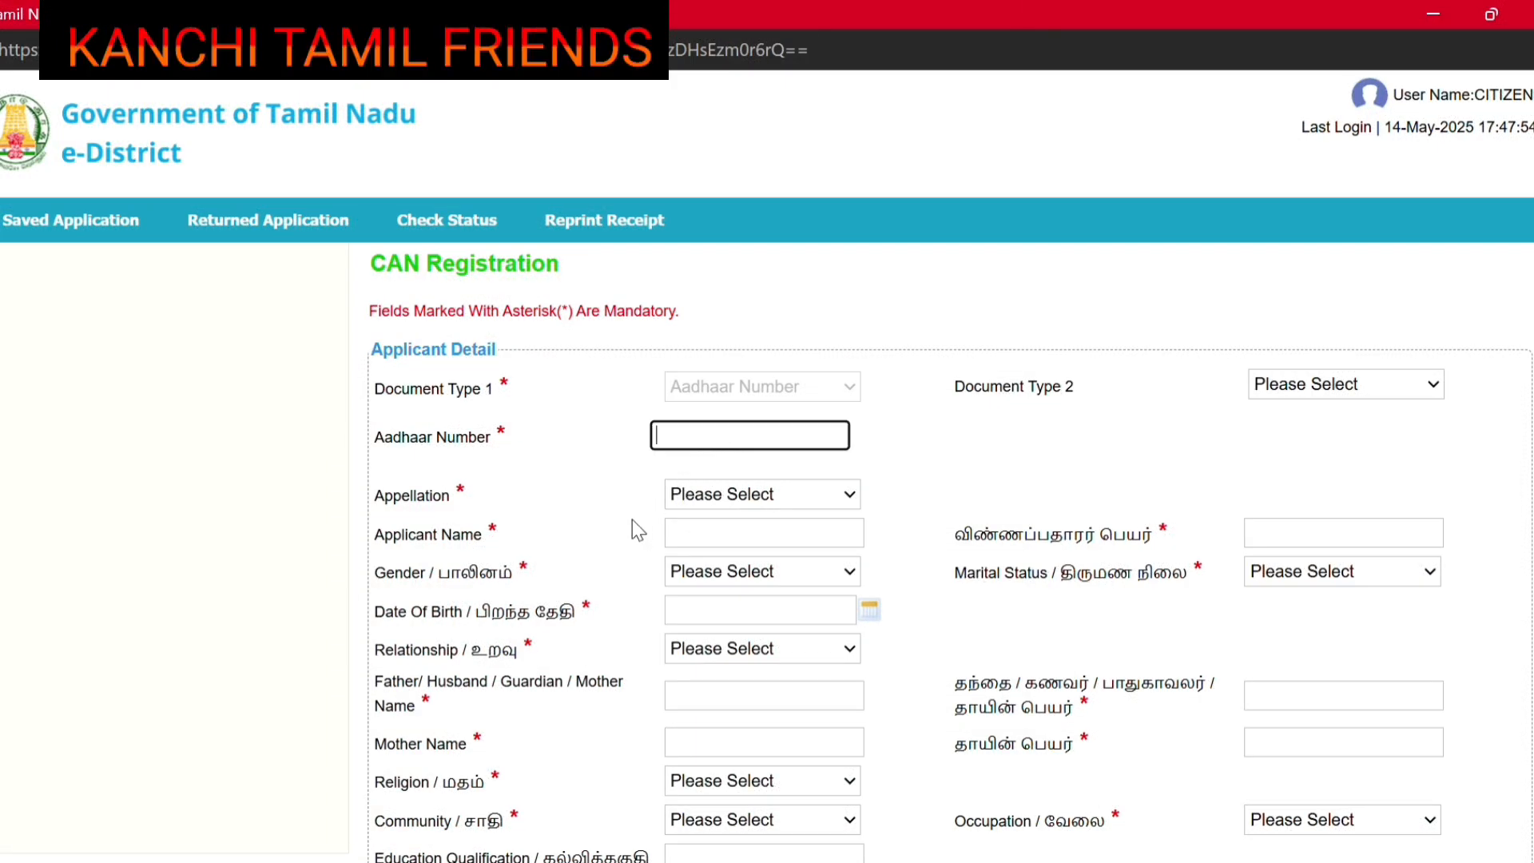
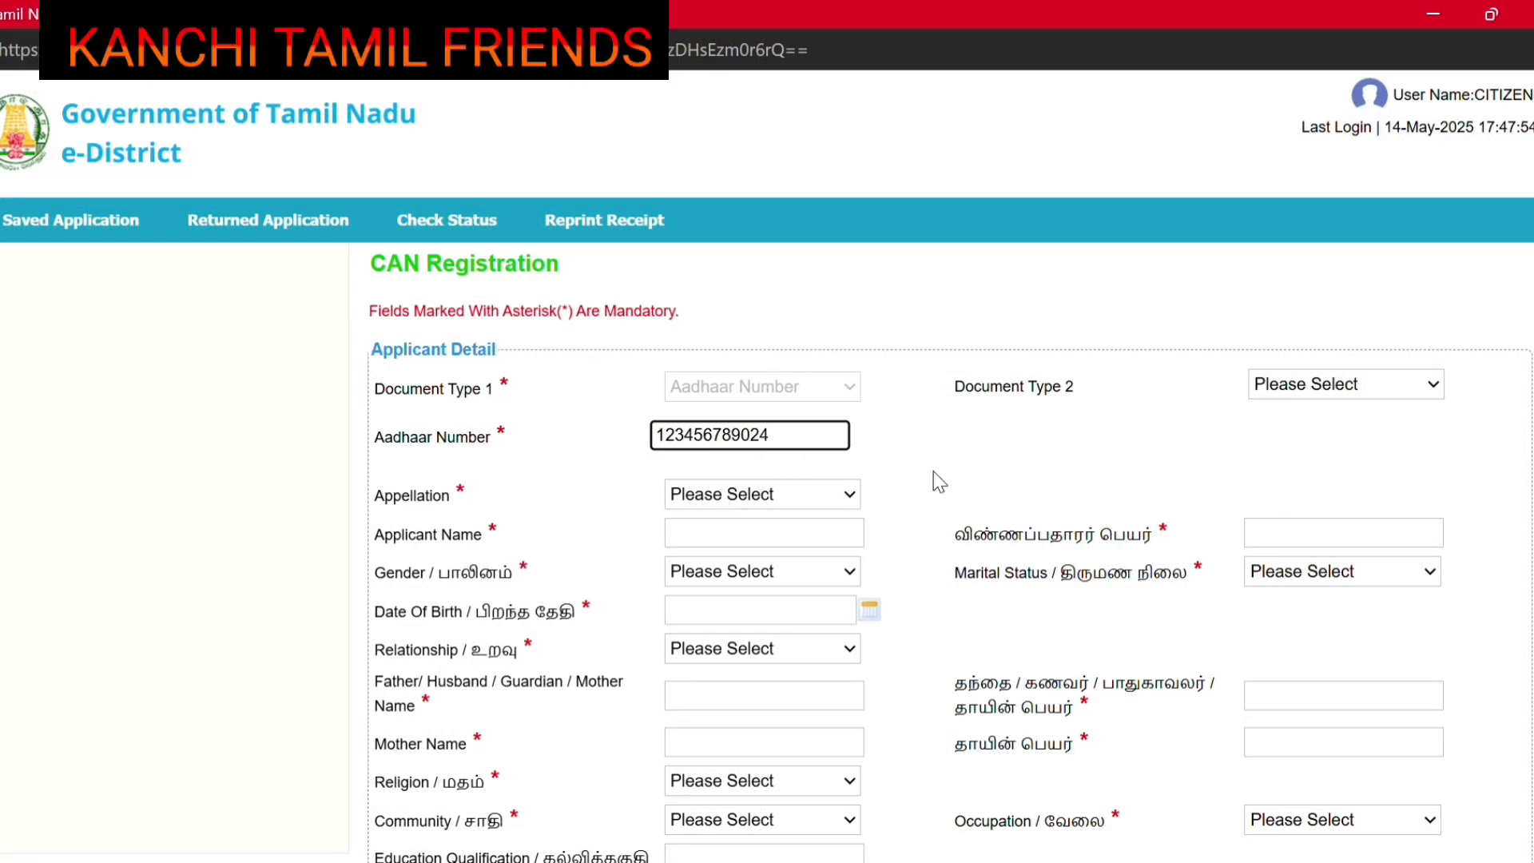
left_click(844, 502)
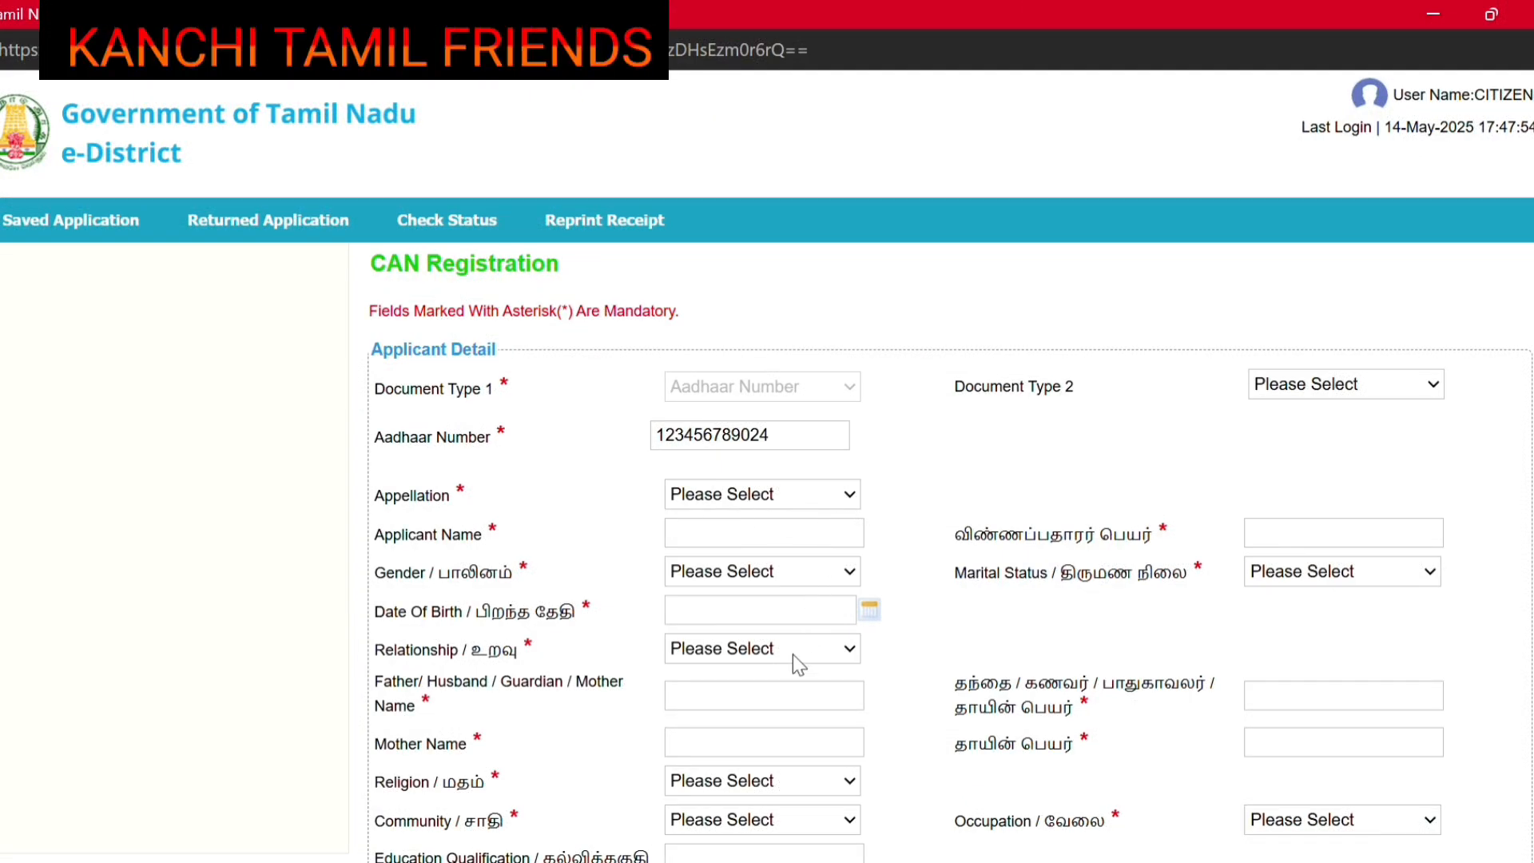
left_click(765, 760)
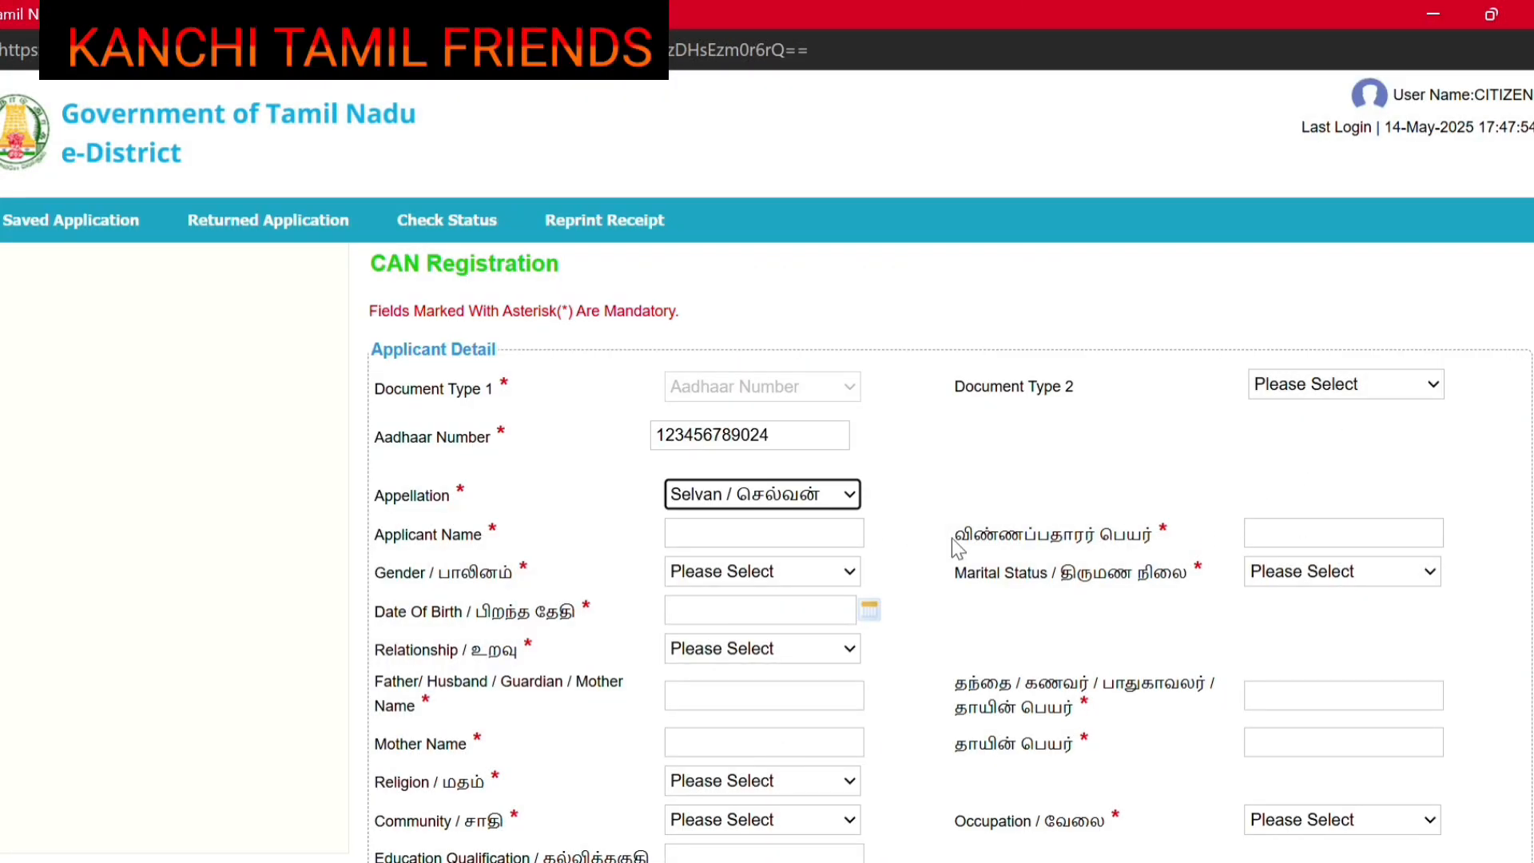
left_click(711, 541)
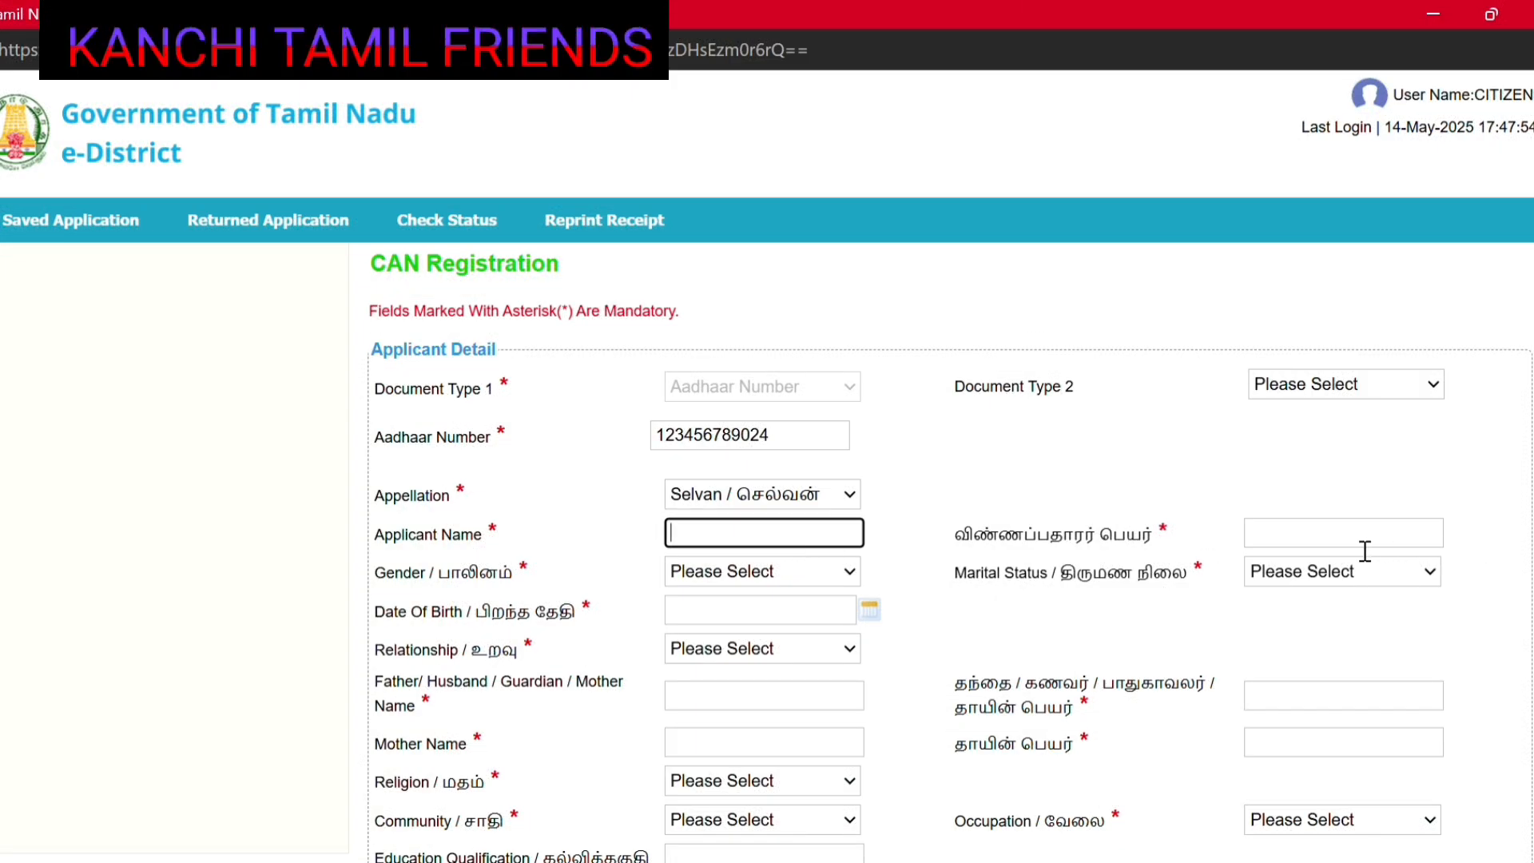
left_click(1324, 536)
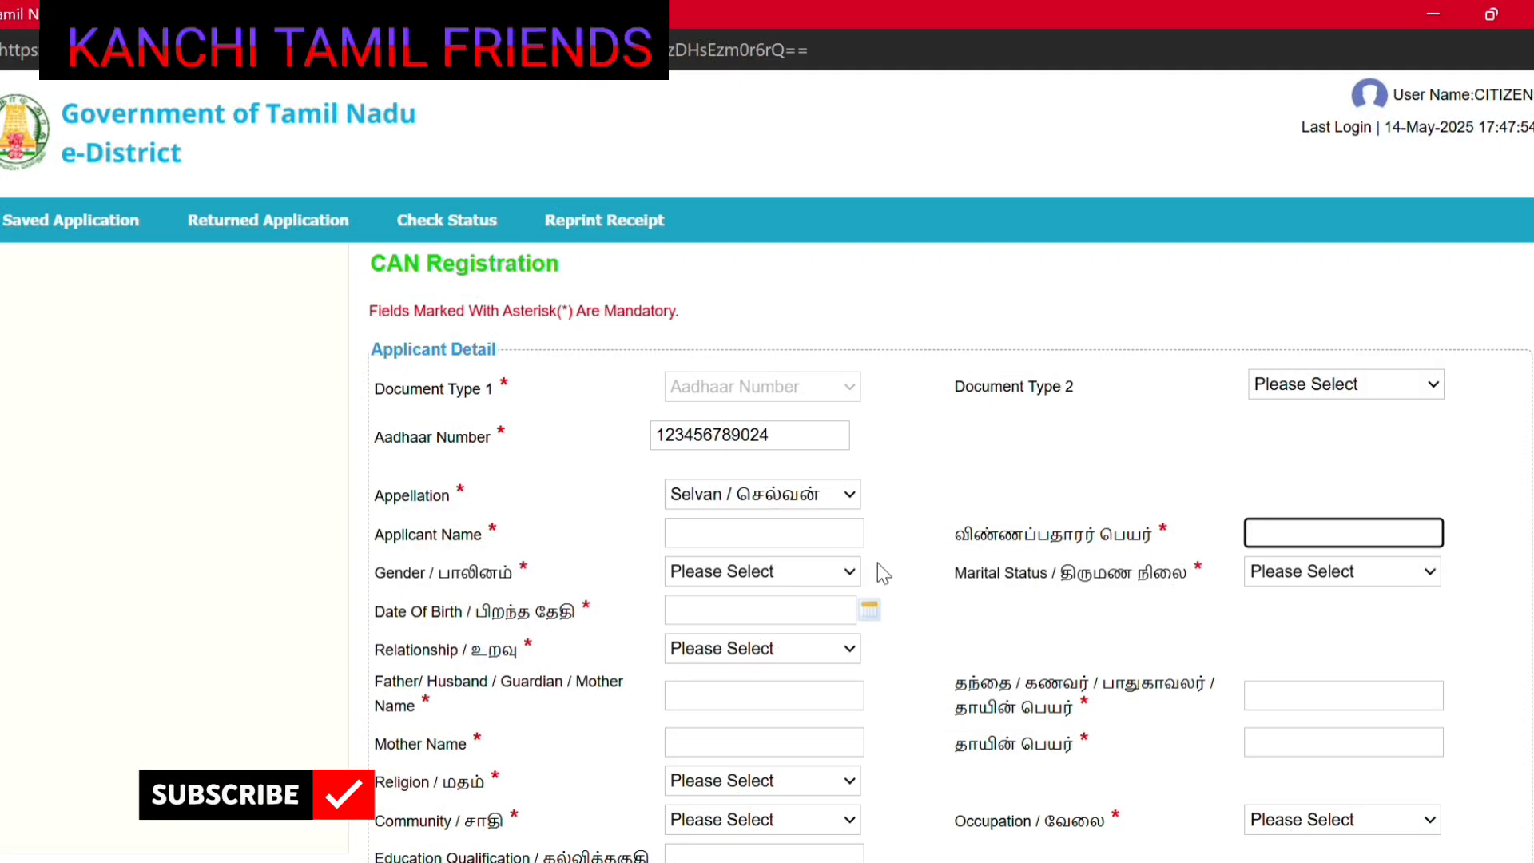
left_click(848, 575)
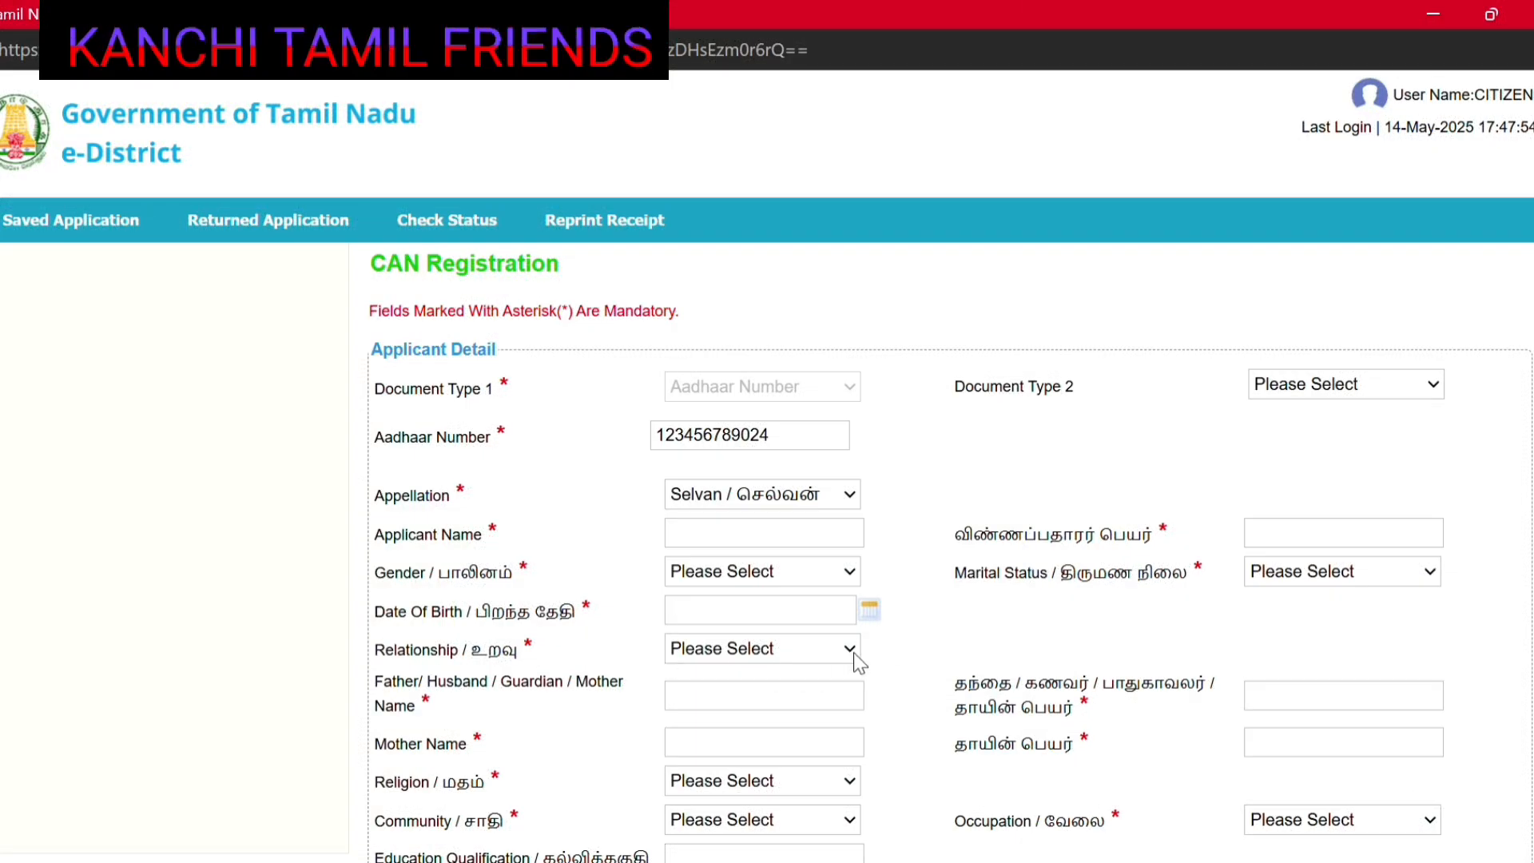
scroll(832, 626, "down", 2)
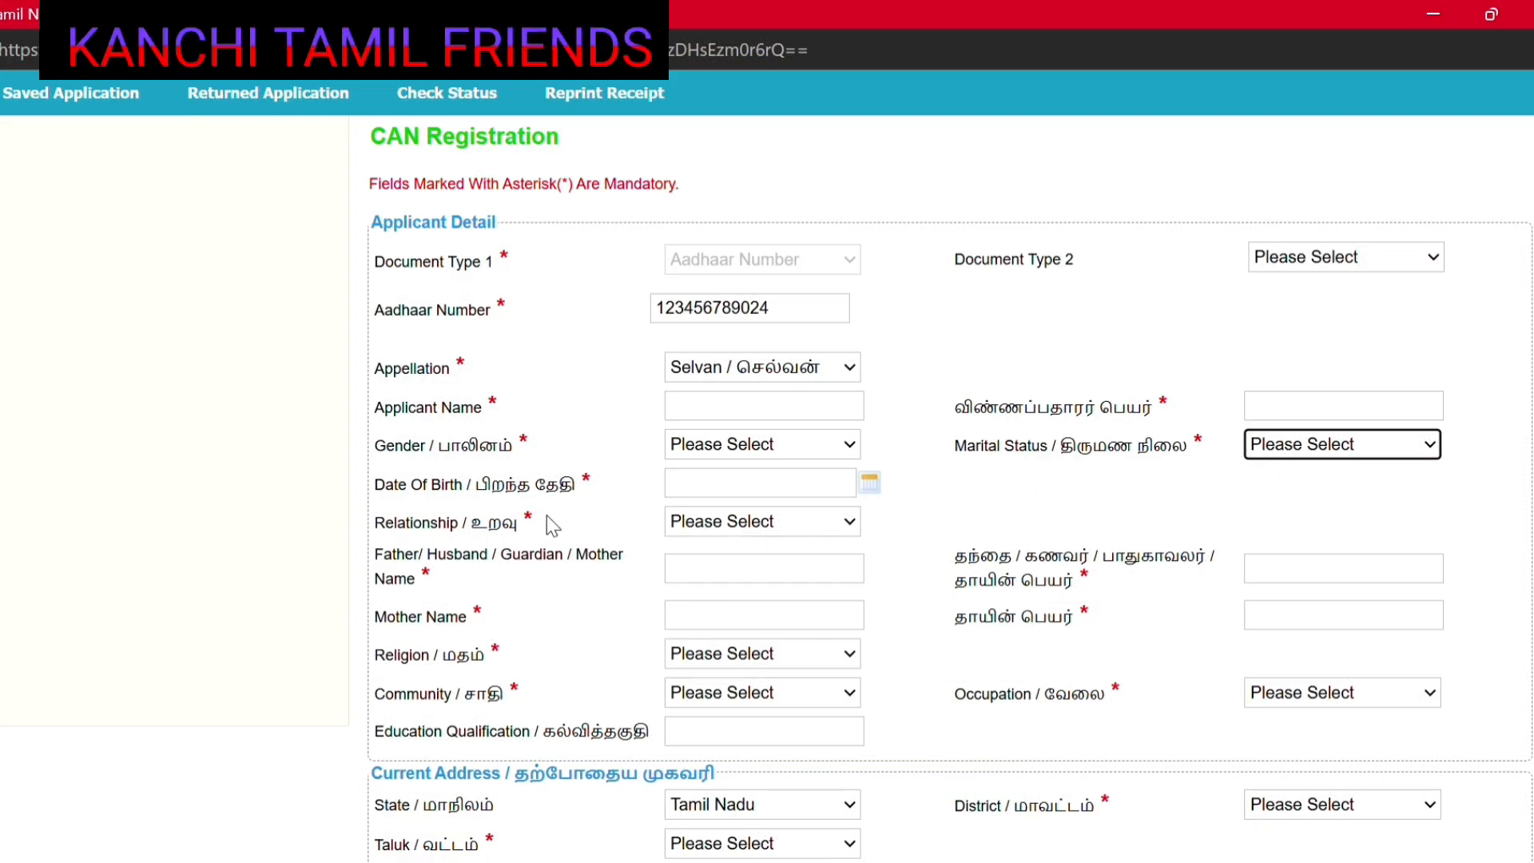
Dismiss the date-of-birth calendar undated, enter the father/guardian's name, and pass through the mother name fields.
left_click(701, 486)
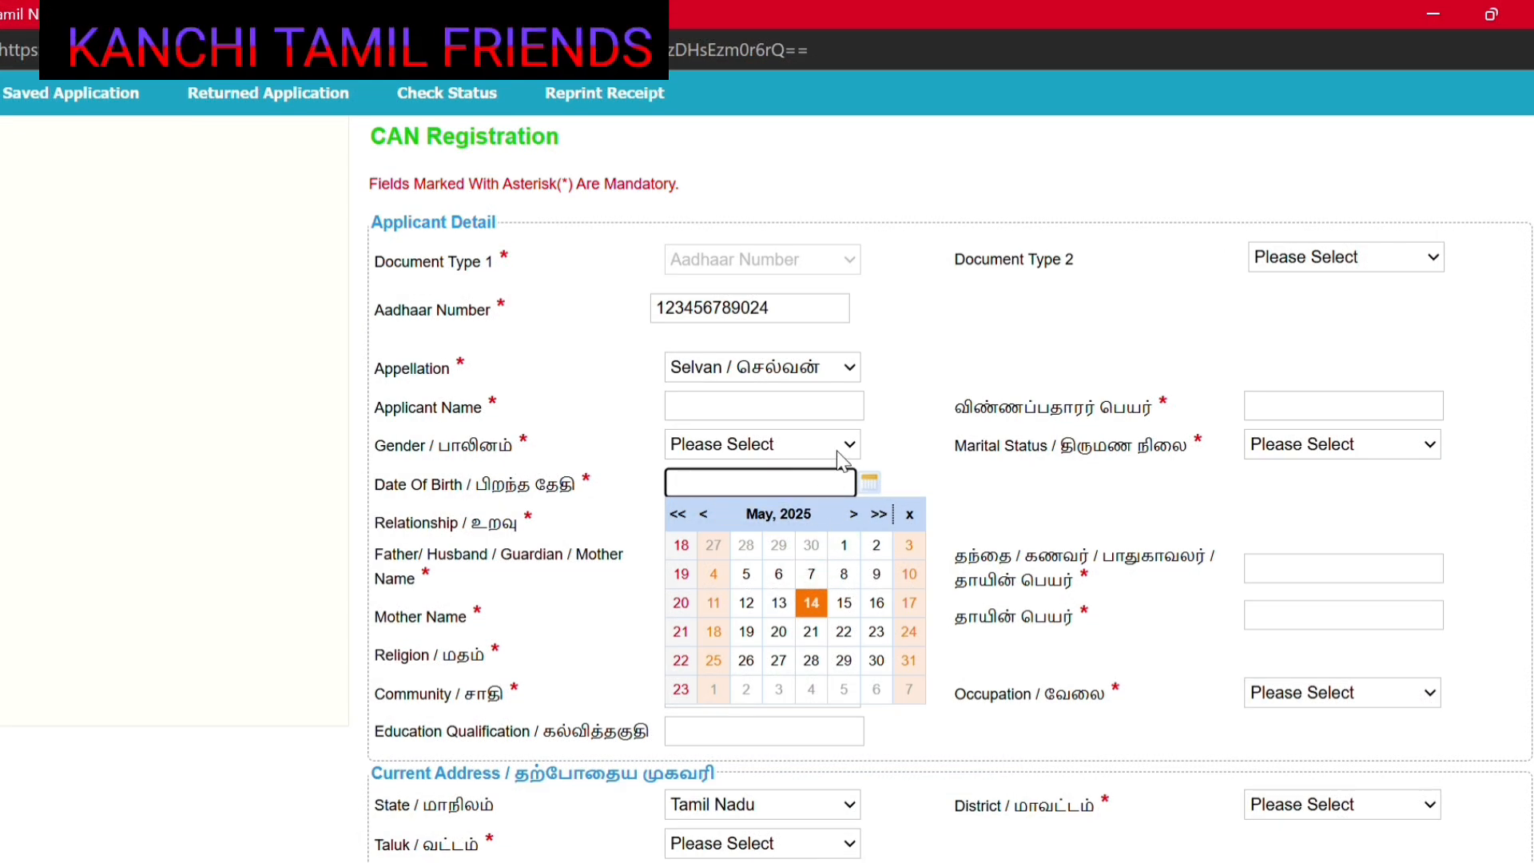
left_click(1014, 511)
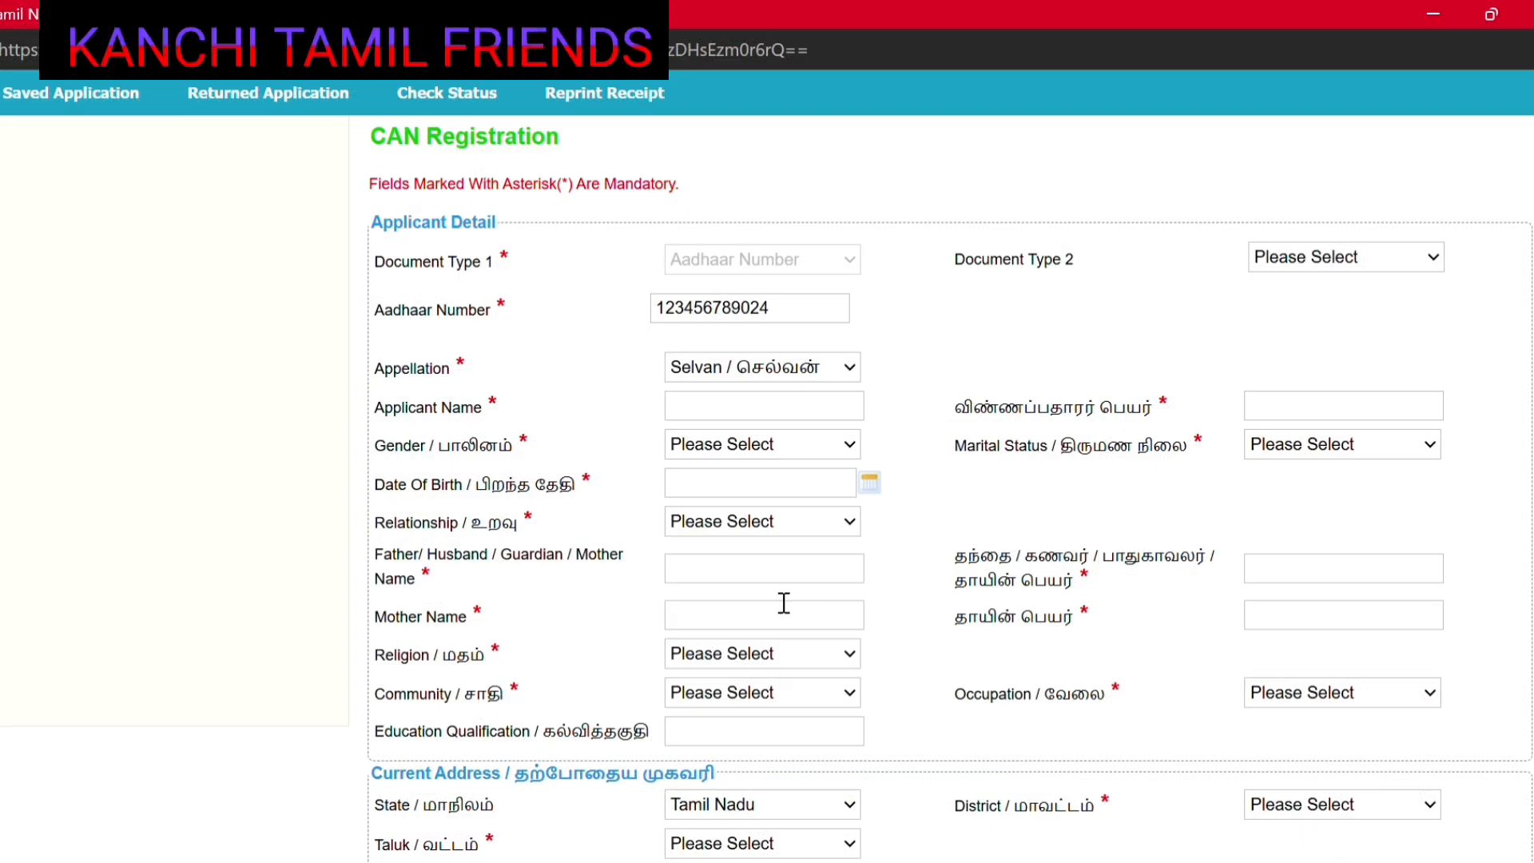
left_click(725, 582)
type("RANGINI")
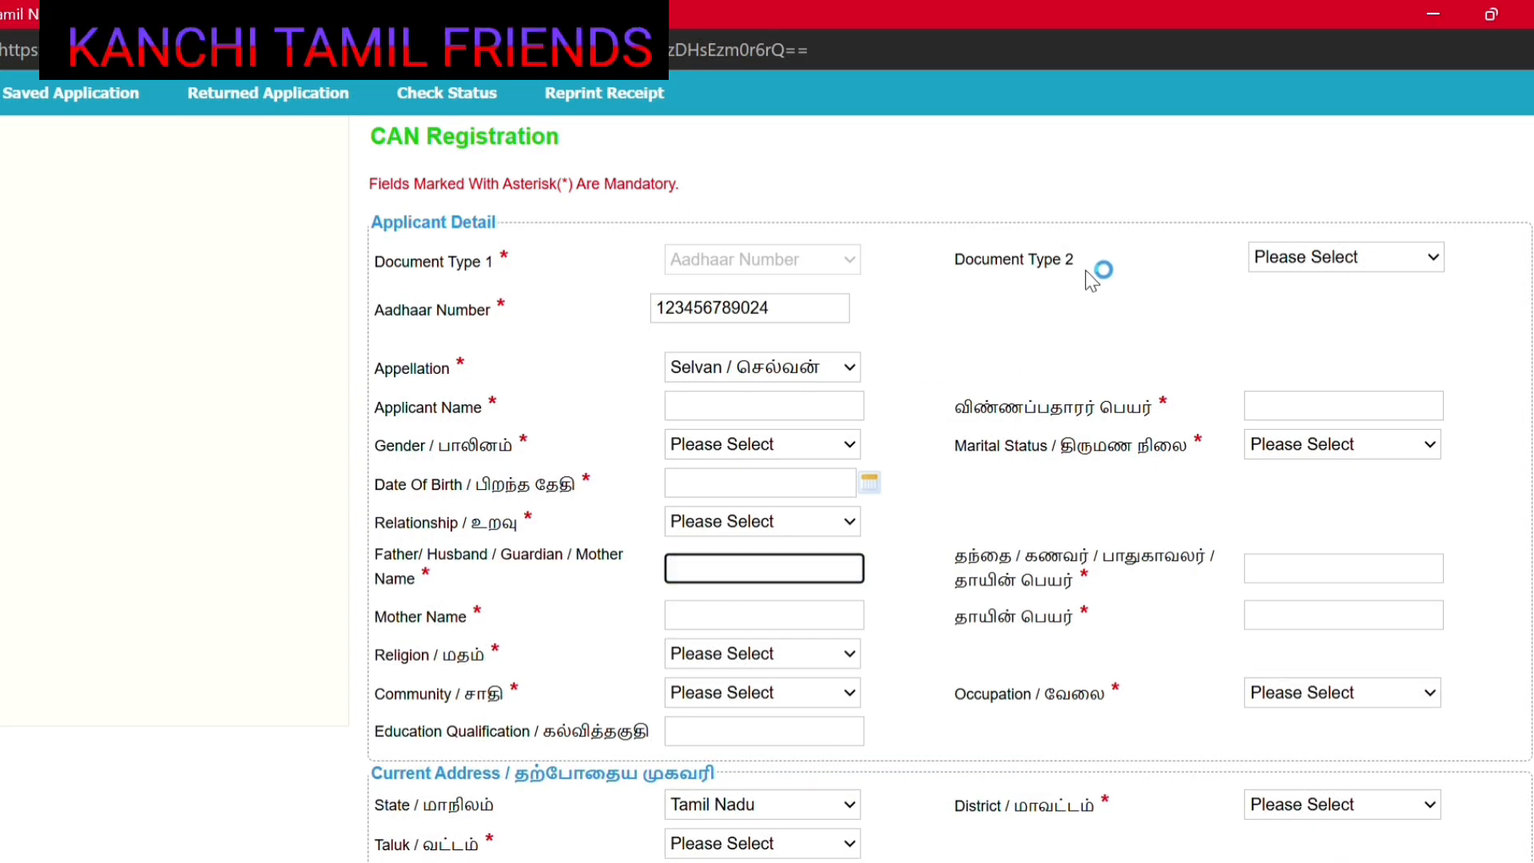
left_click(1278, 577)
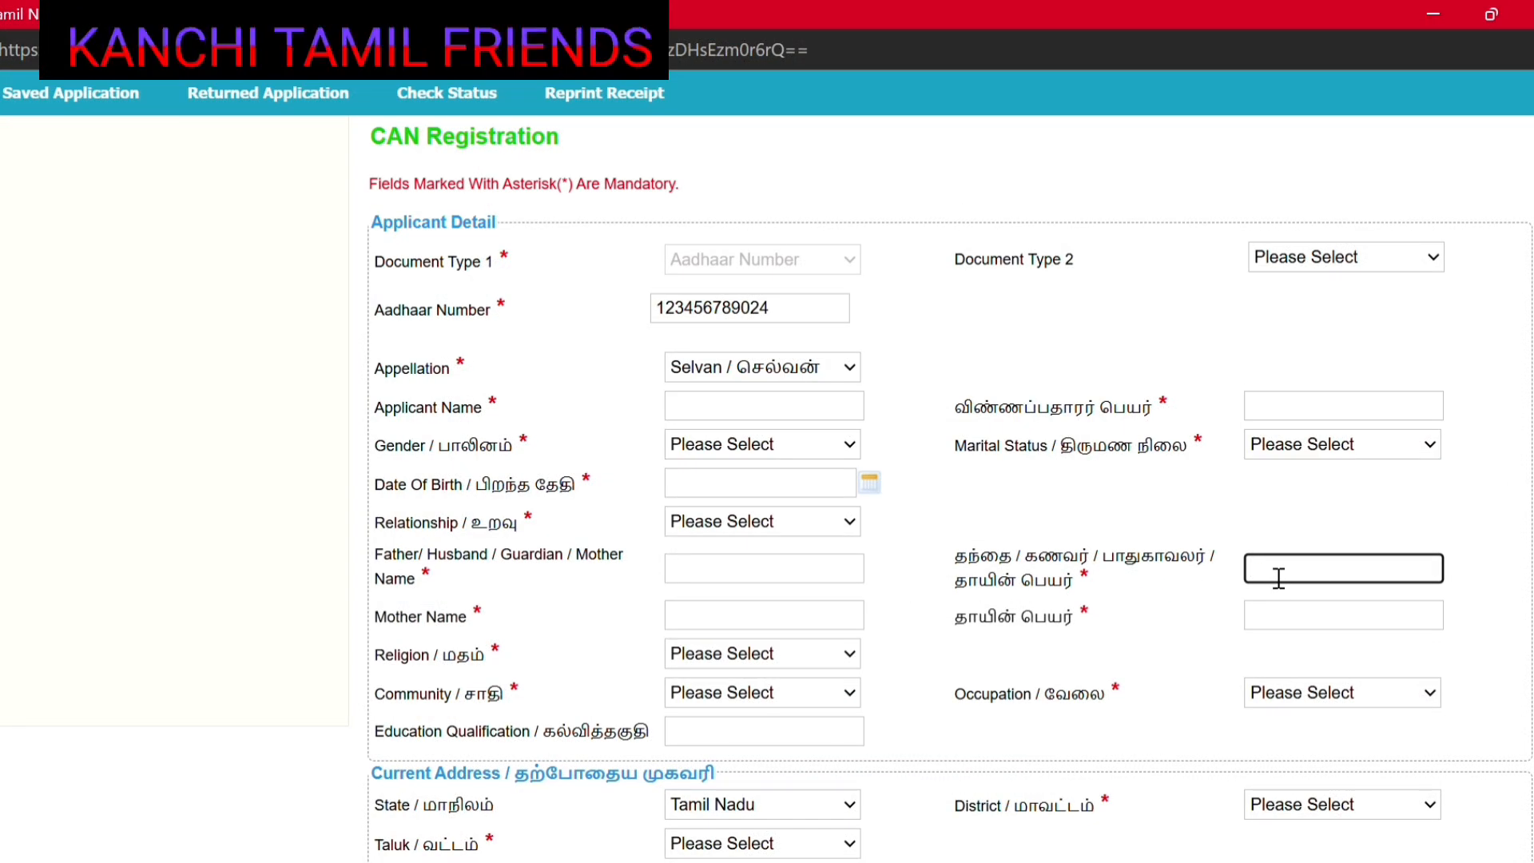
scroll(1278, 577, "down", 3)
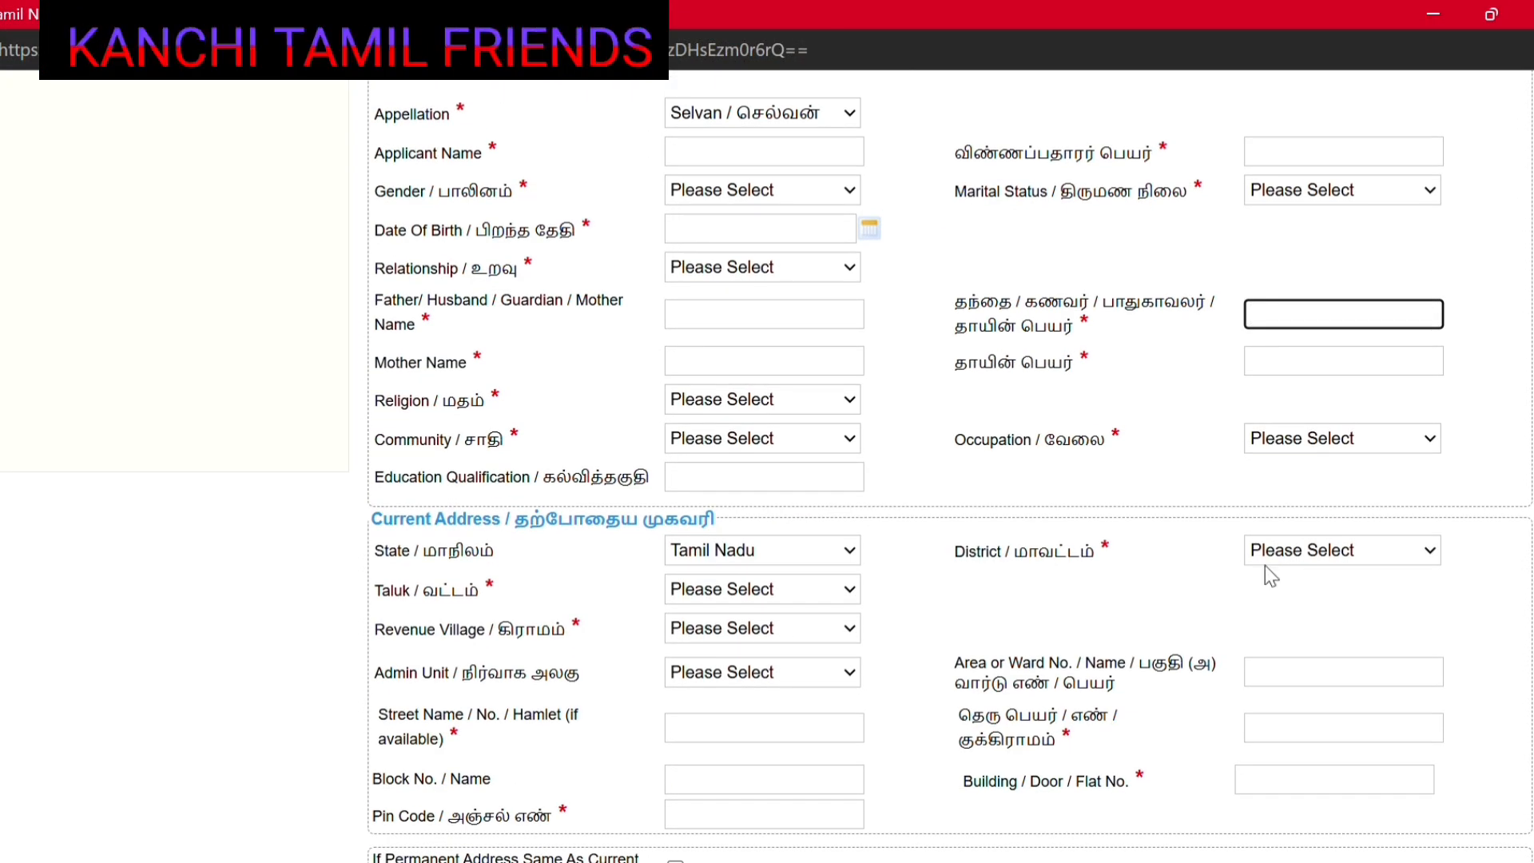
left_click(722, 358)
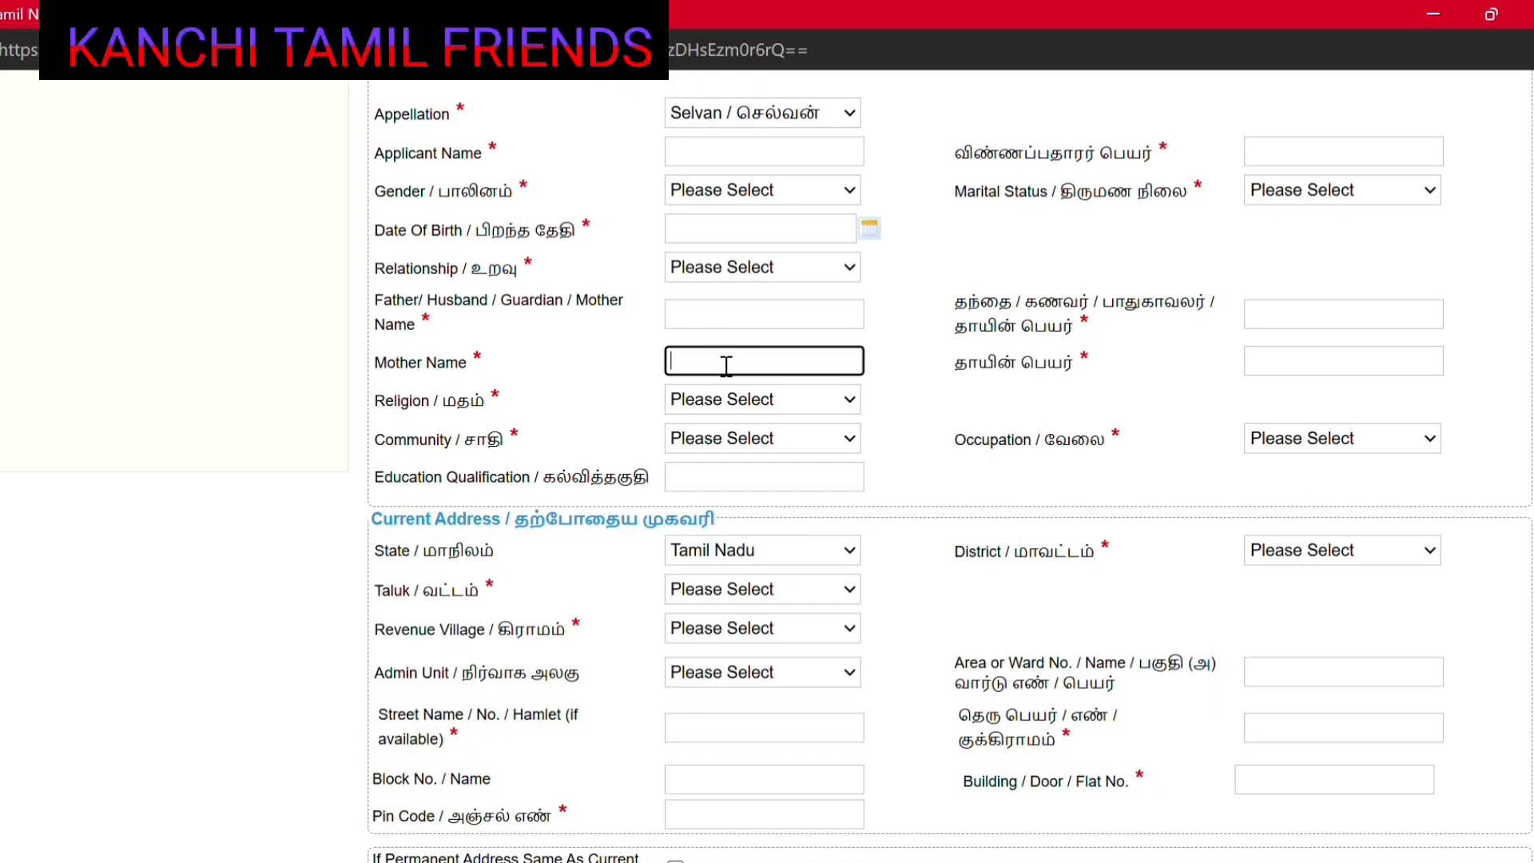
left_click(1285, 372)
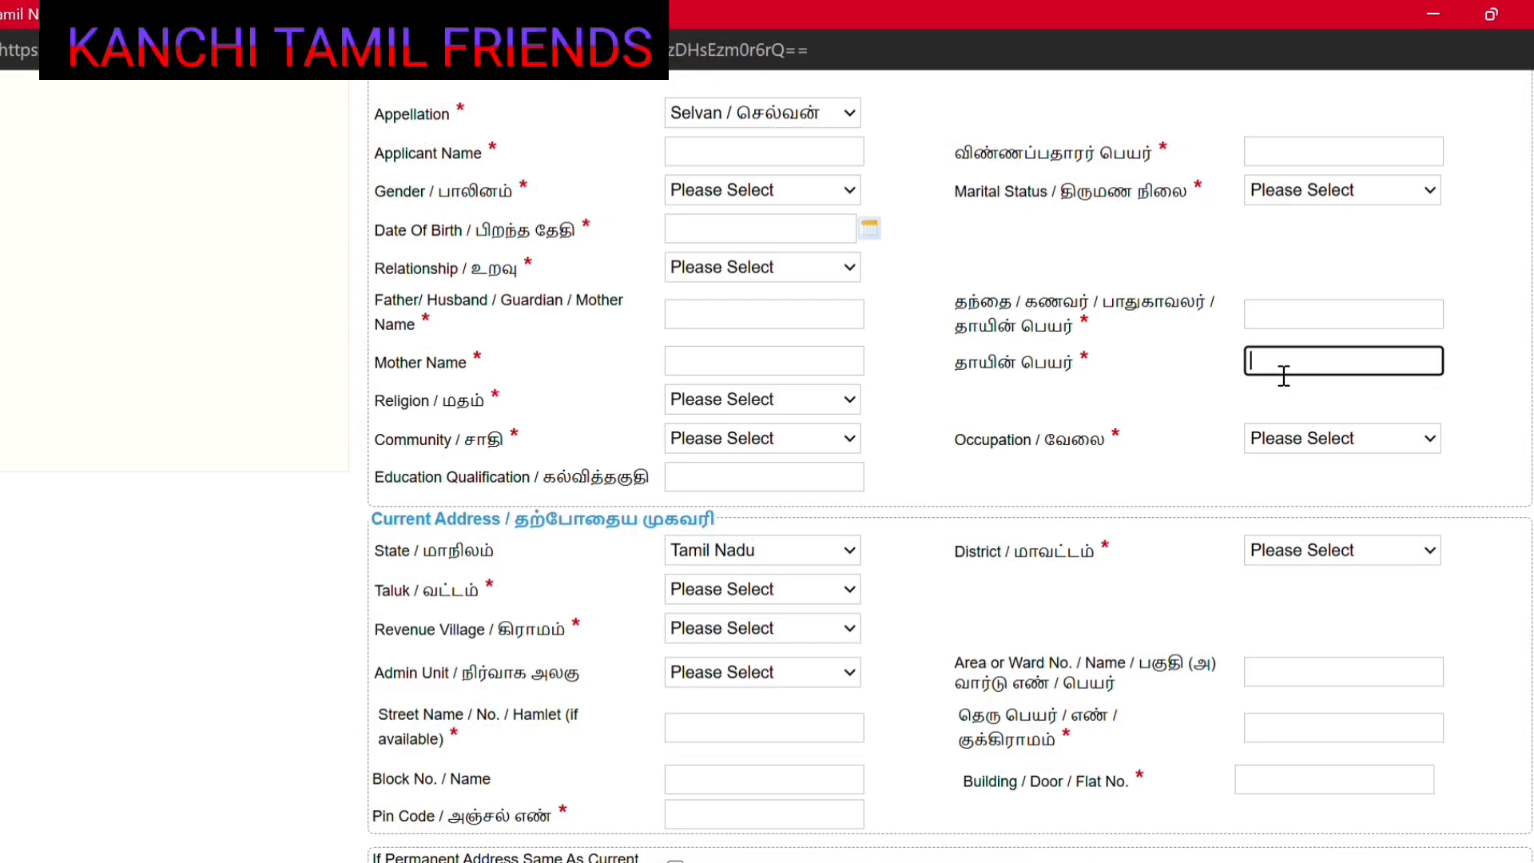
left_click(865, 404)
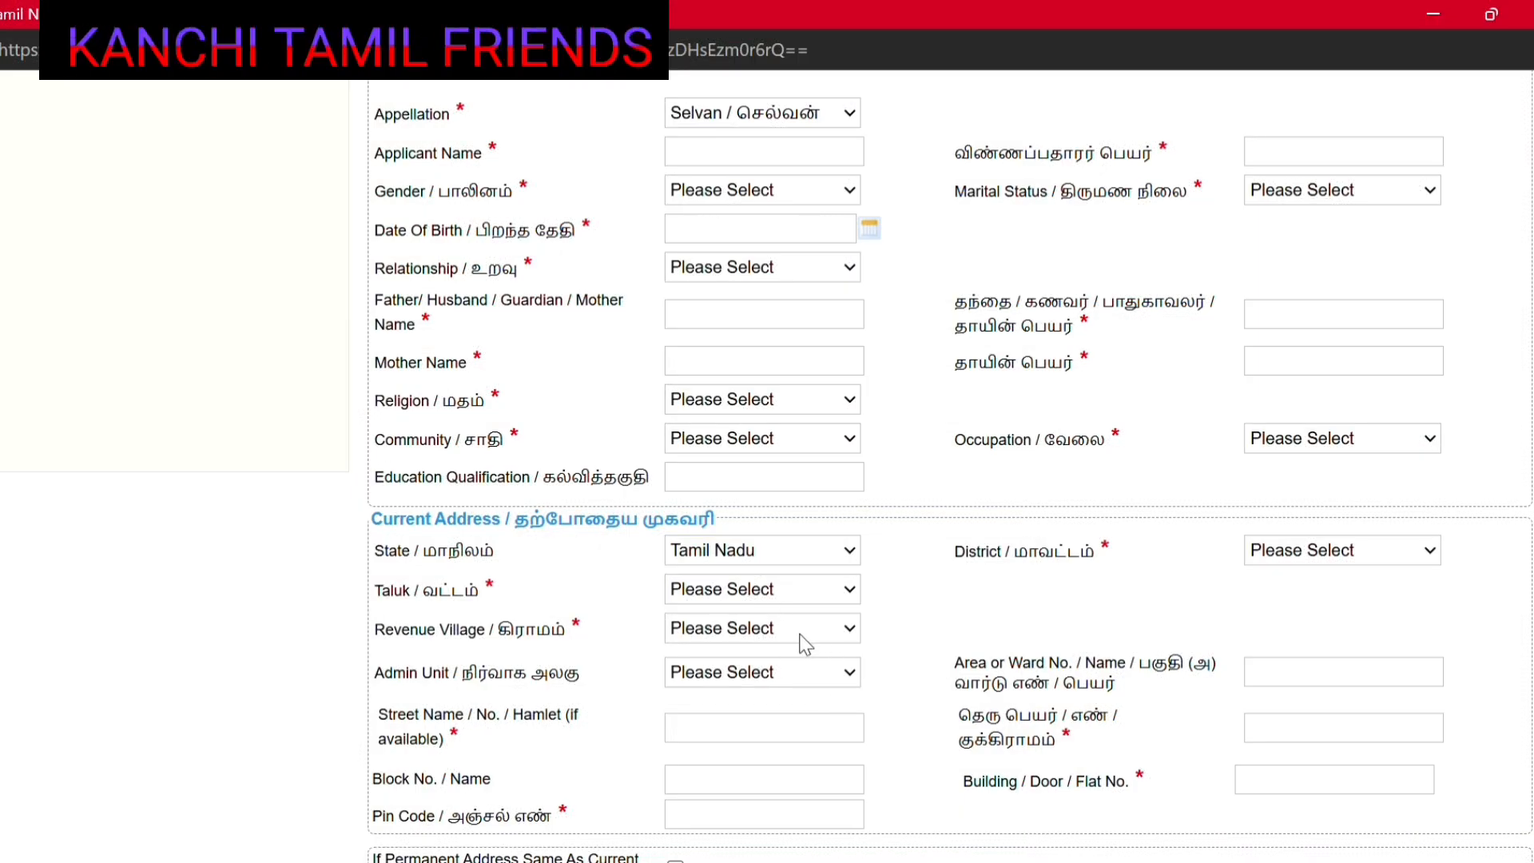
left_click(735, 635)
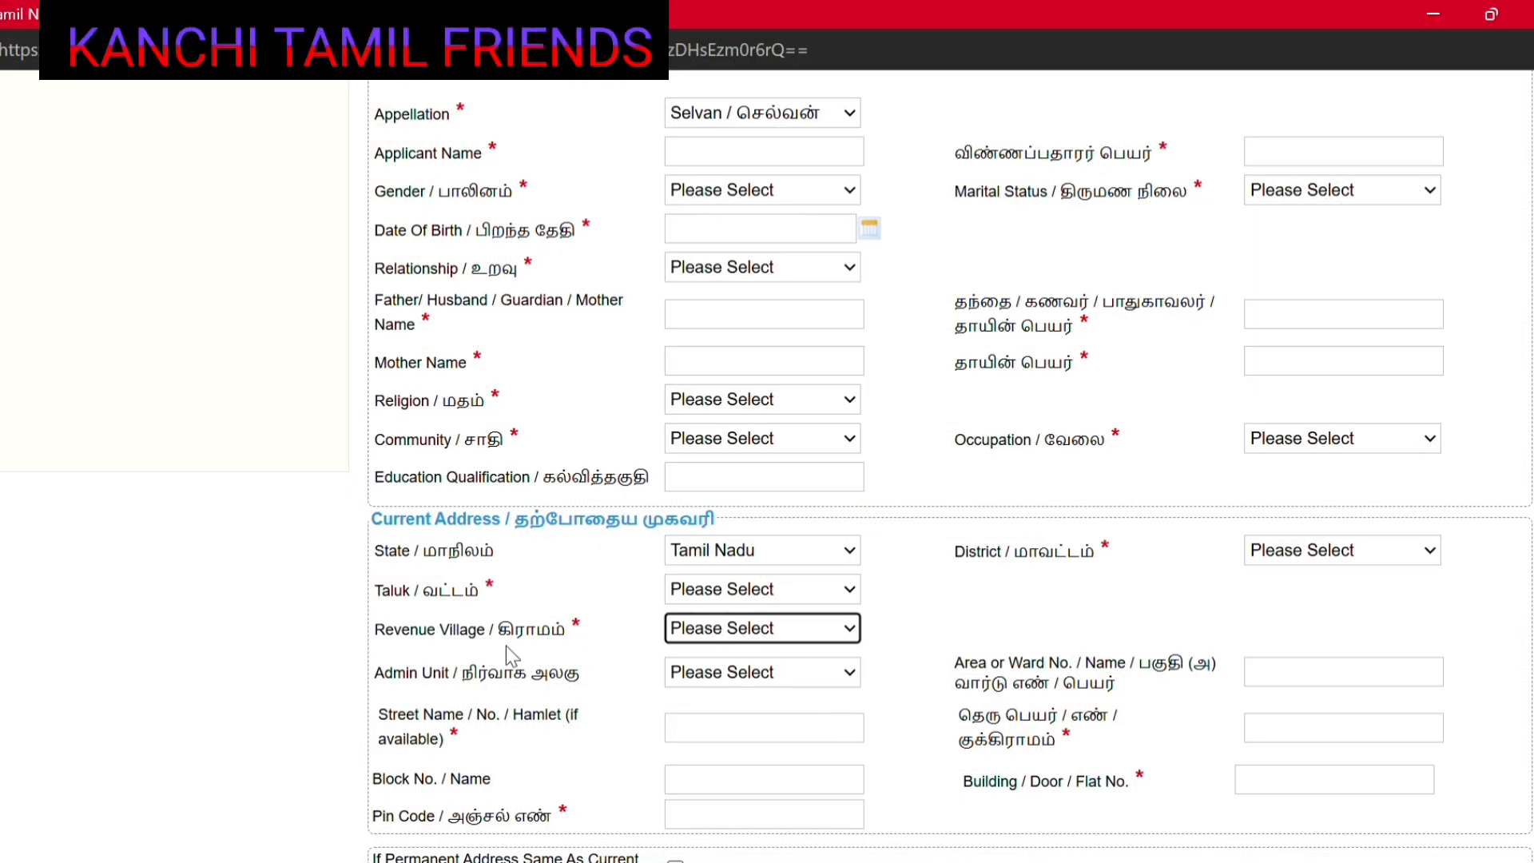
scroll(802, 743, "down", 3)
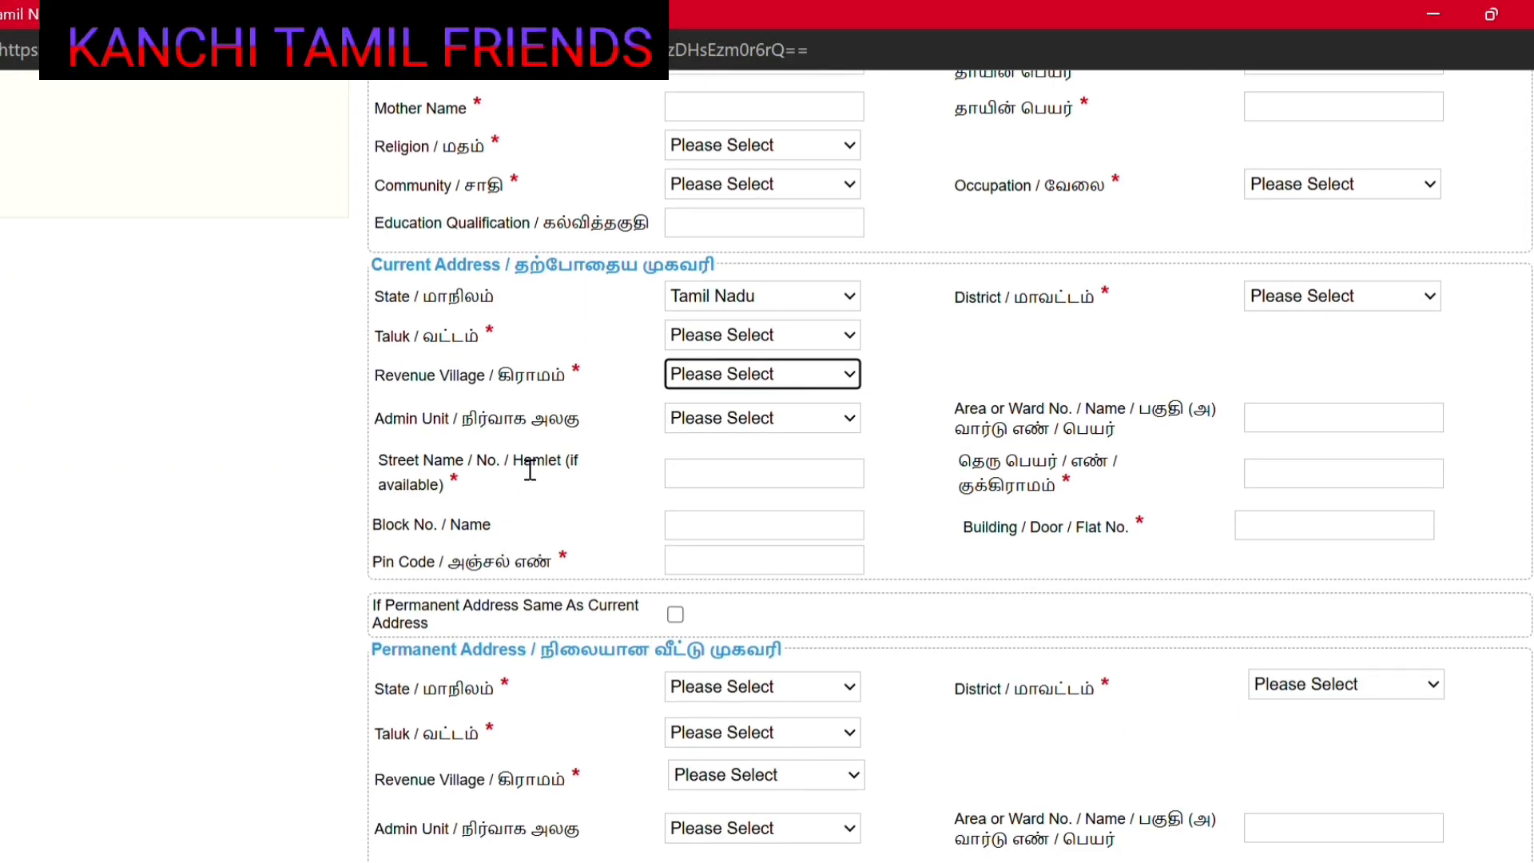
left_click(718, 487)
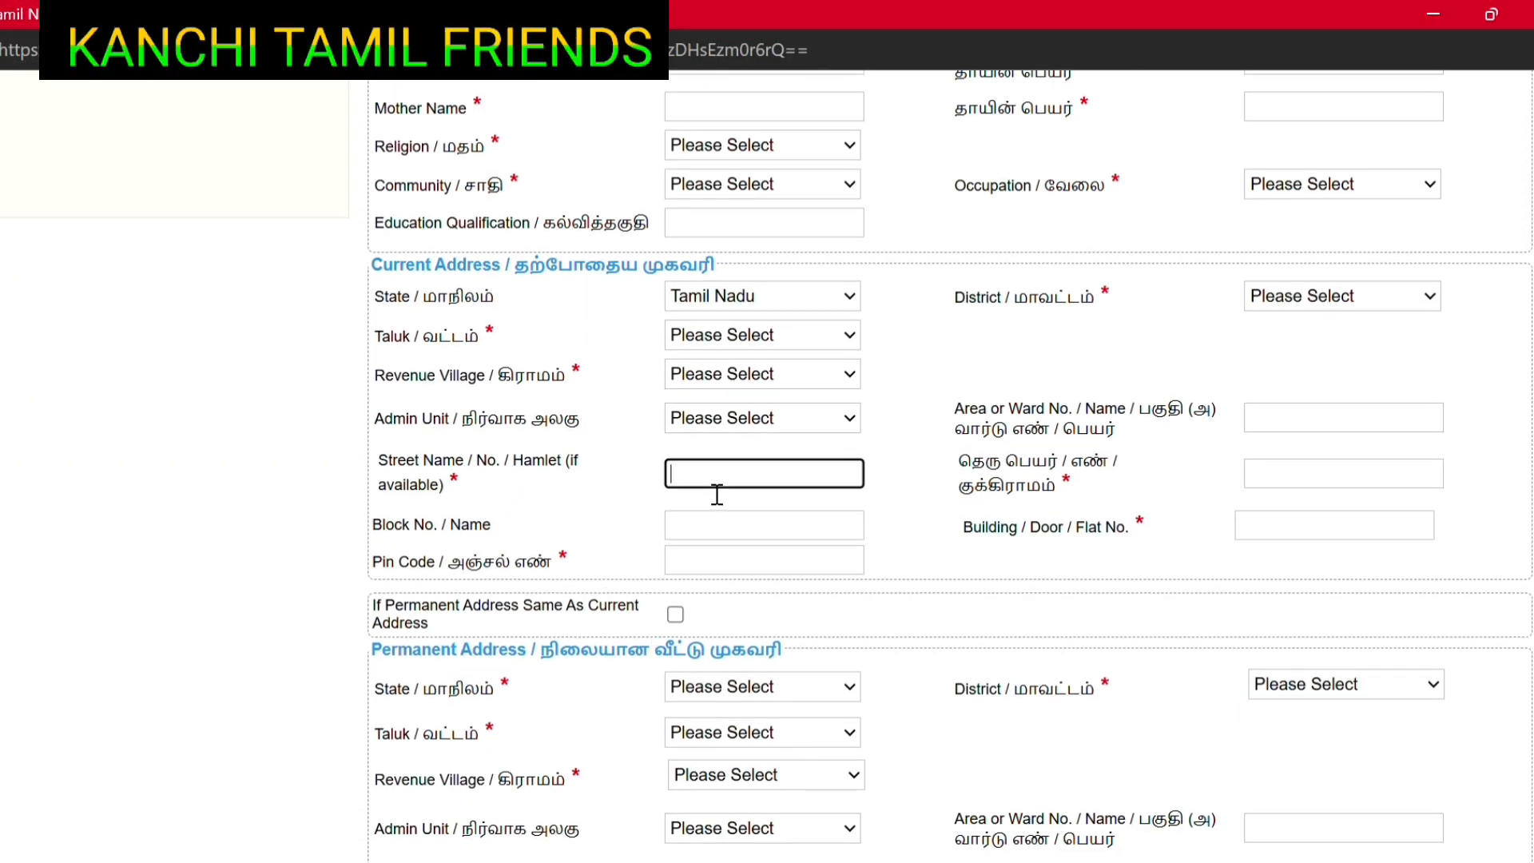
left_click(1285, 473)
left_click(1323, 429)
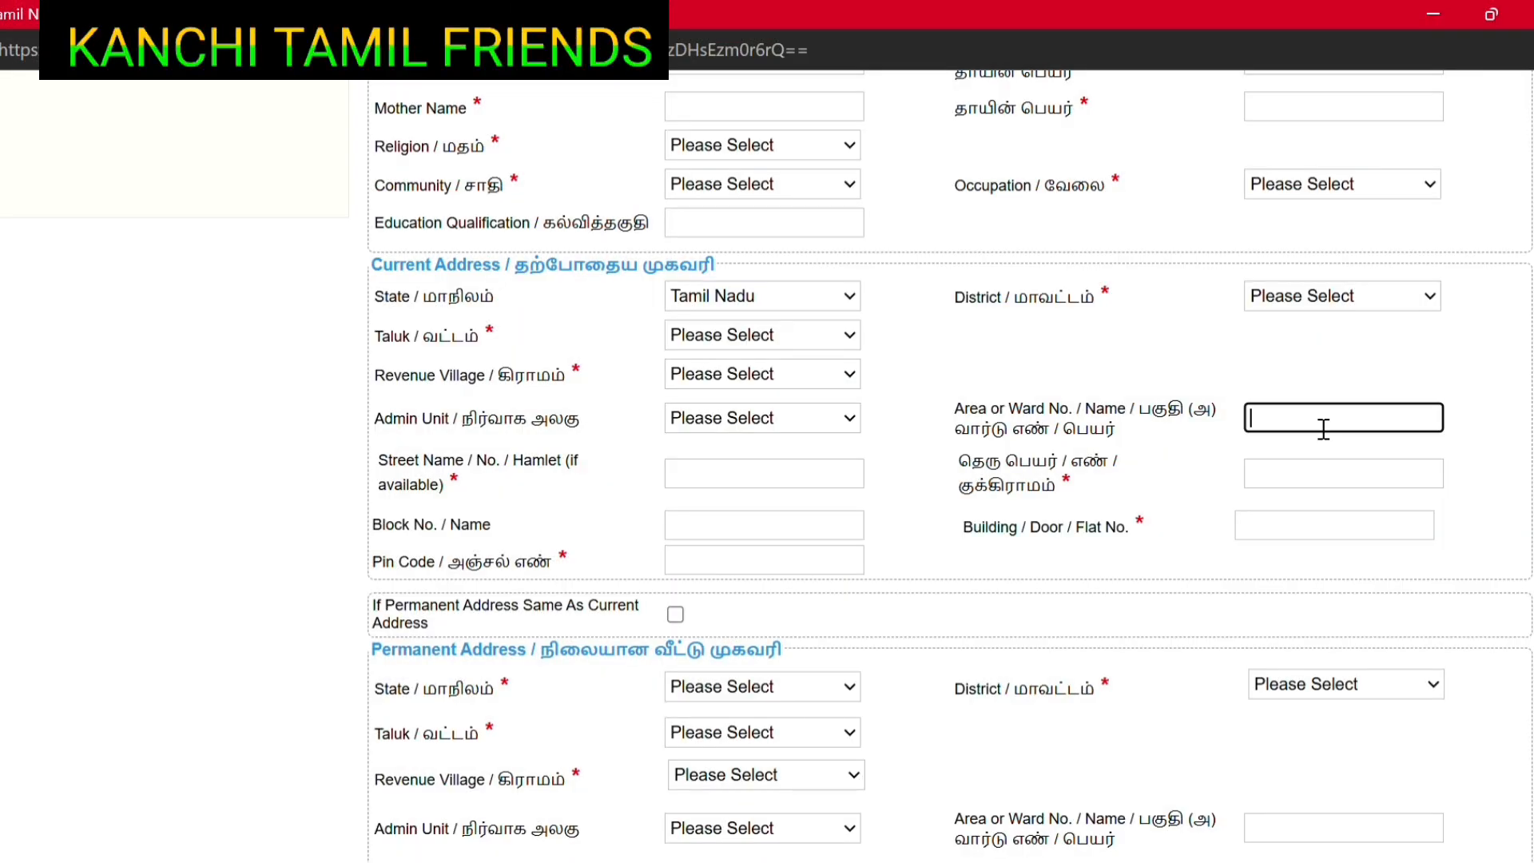
left_click(757, 529)
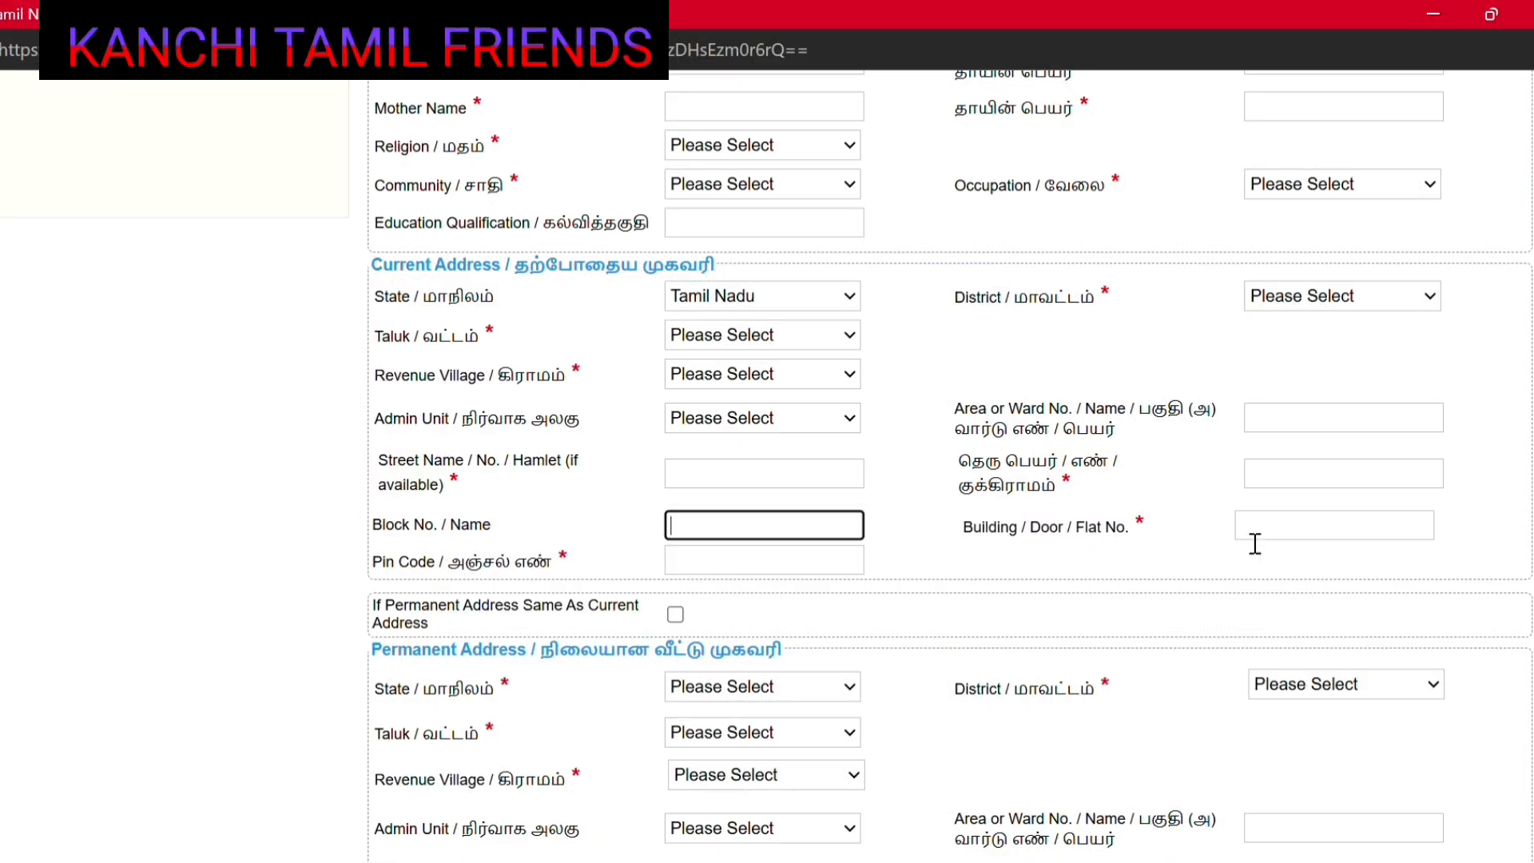
left_click(1270, 531)
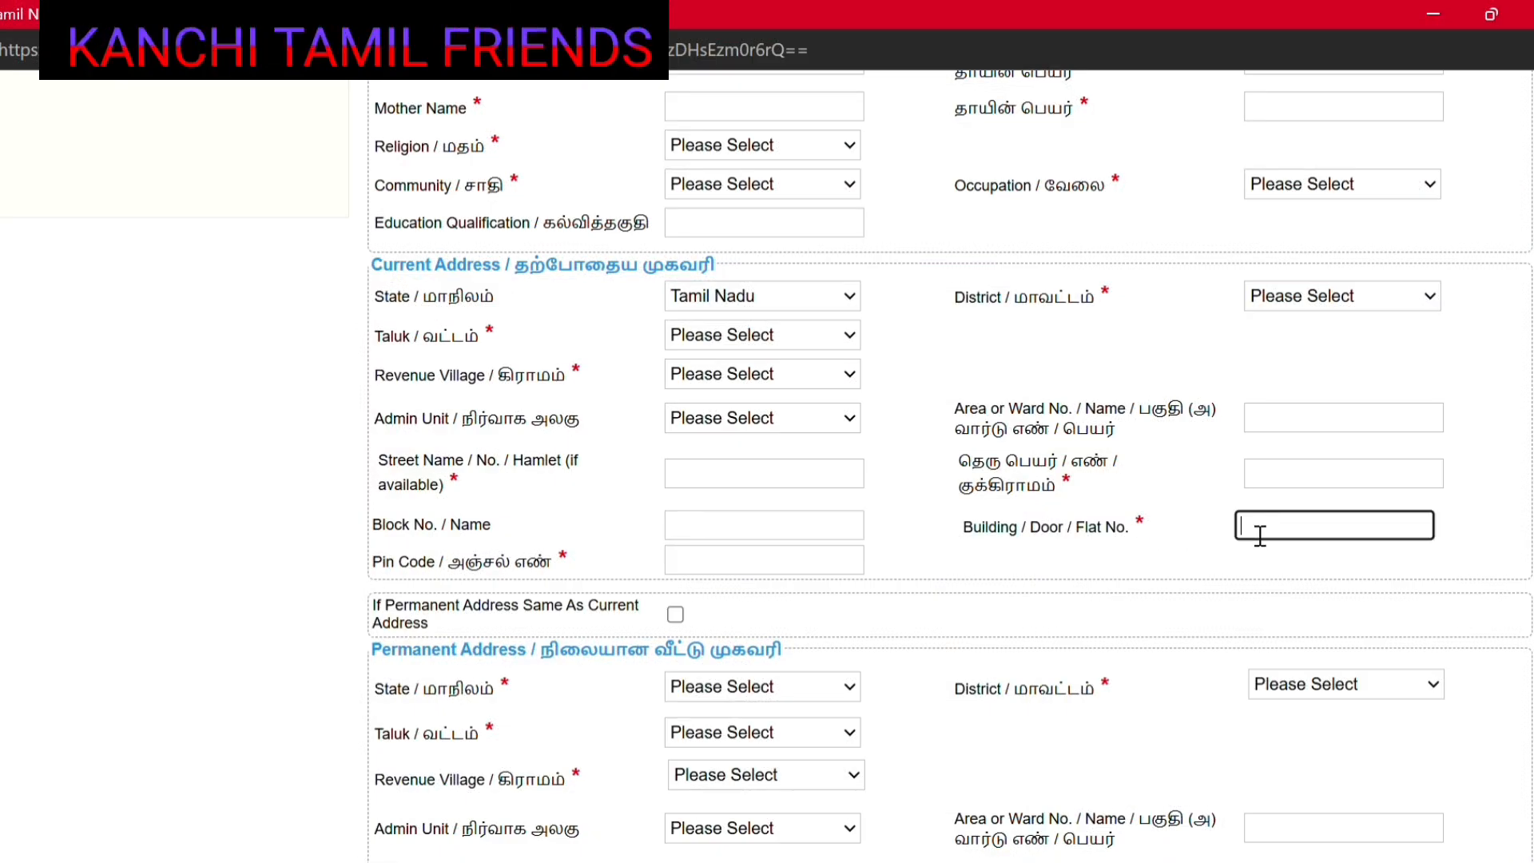
left_click(788, 576)
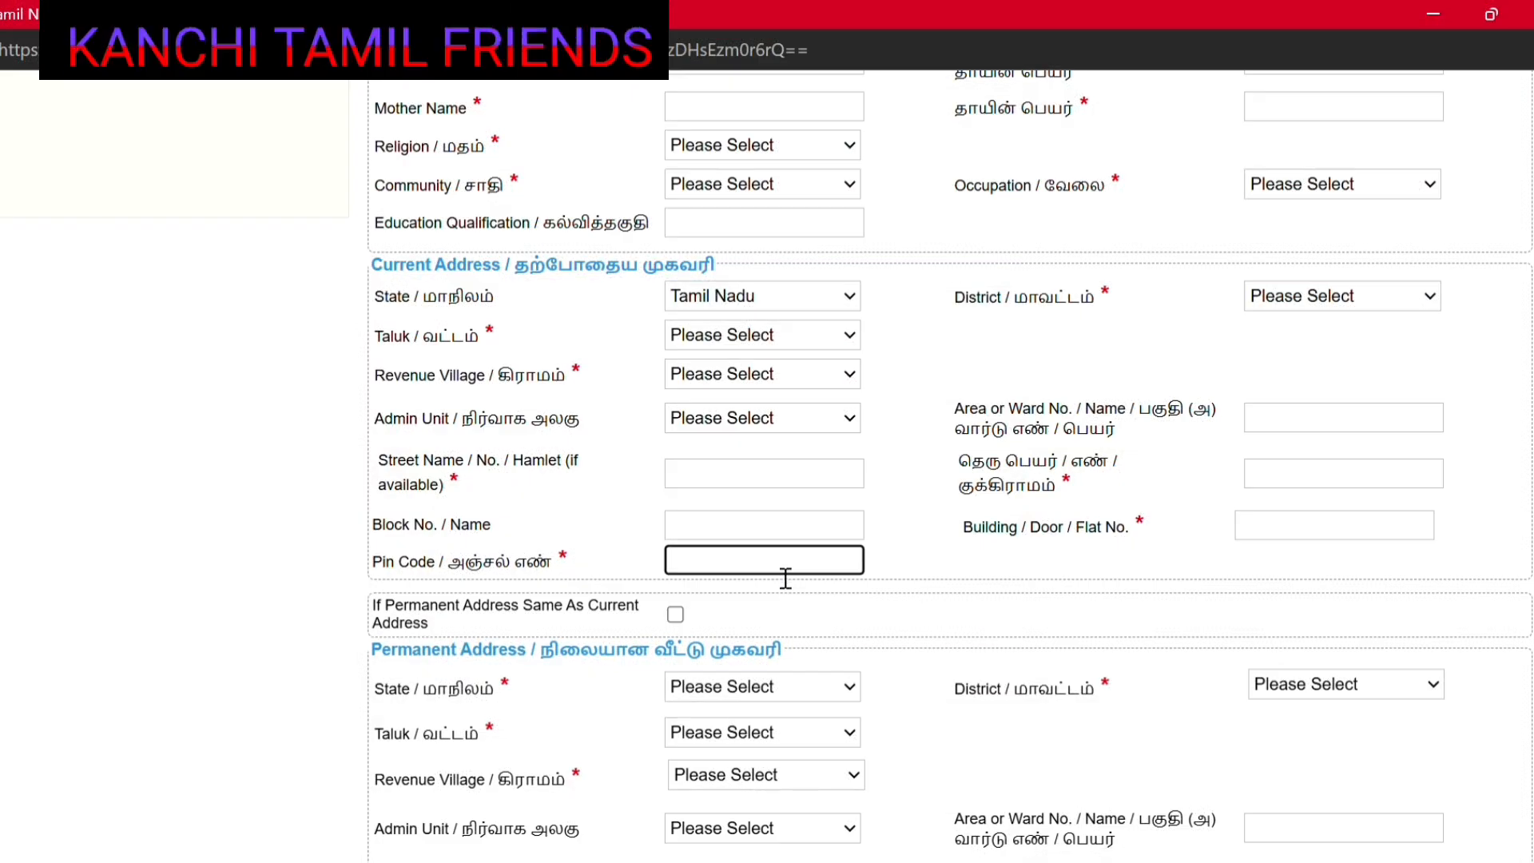
left_click(676, 616)
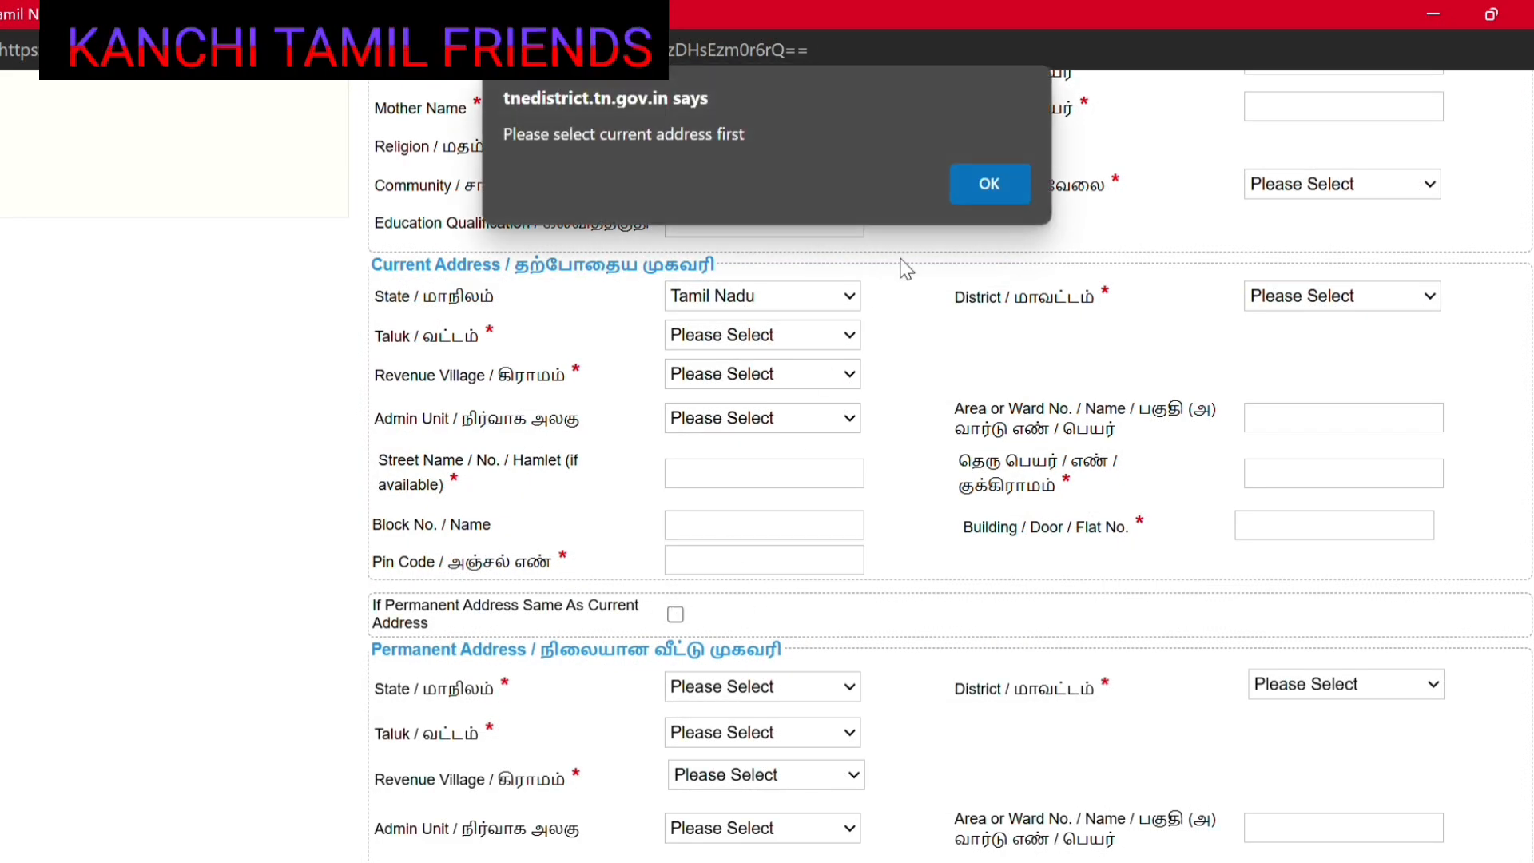
left_click(969, 182)
scroll(663, 627, "down", 6)
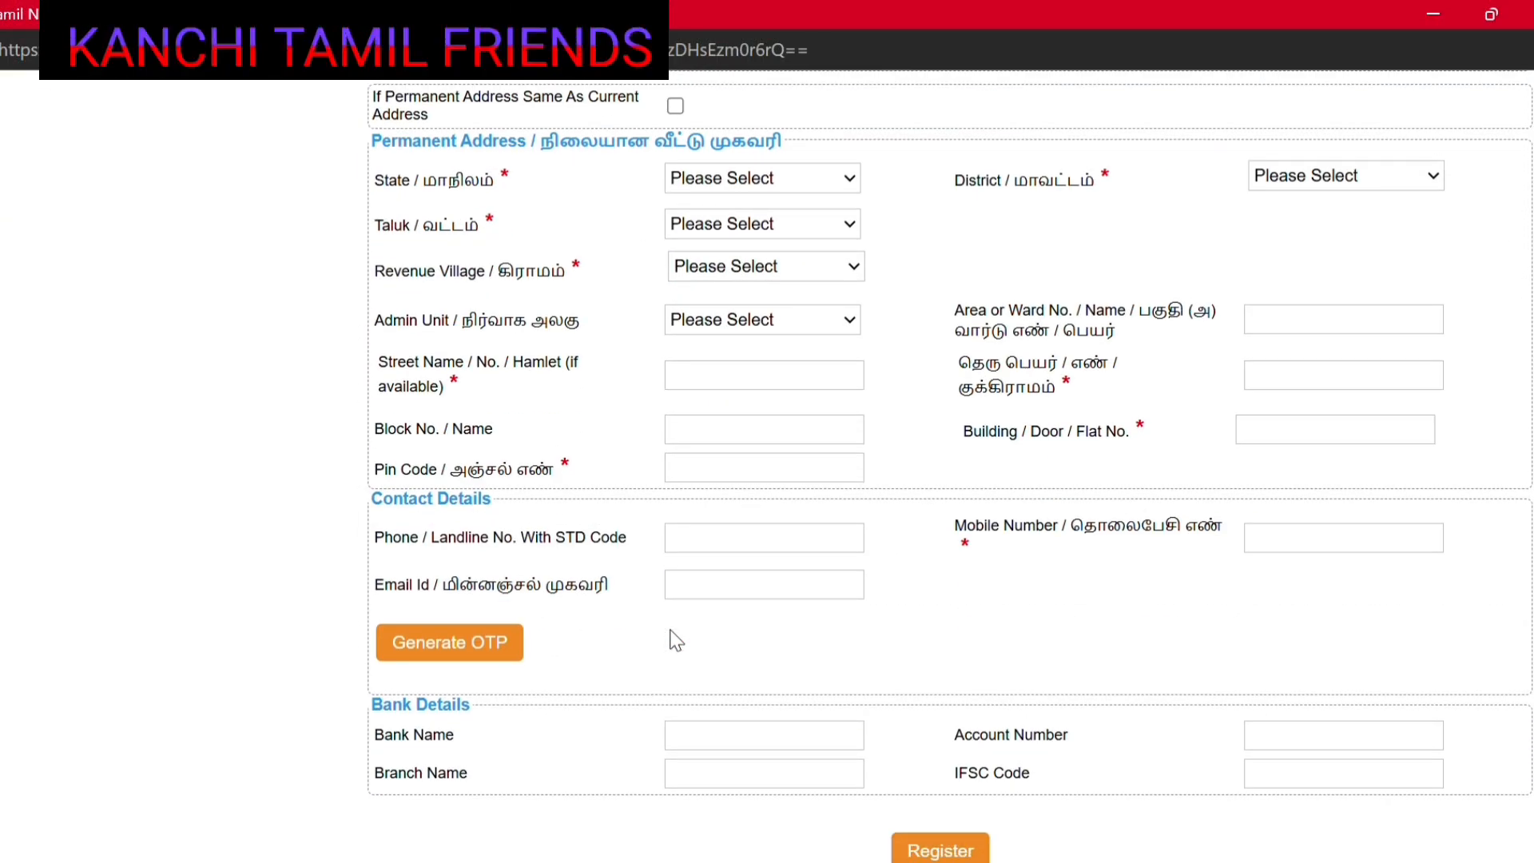
scroll(676, 639, "down", 2)
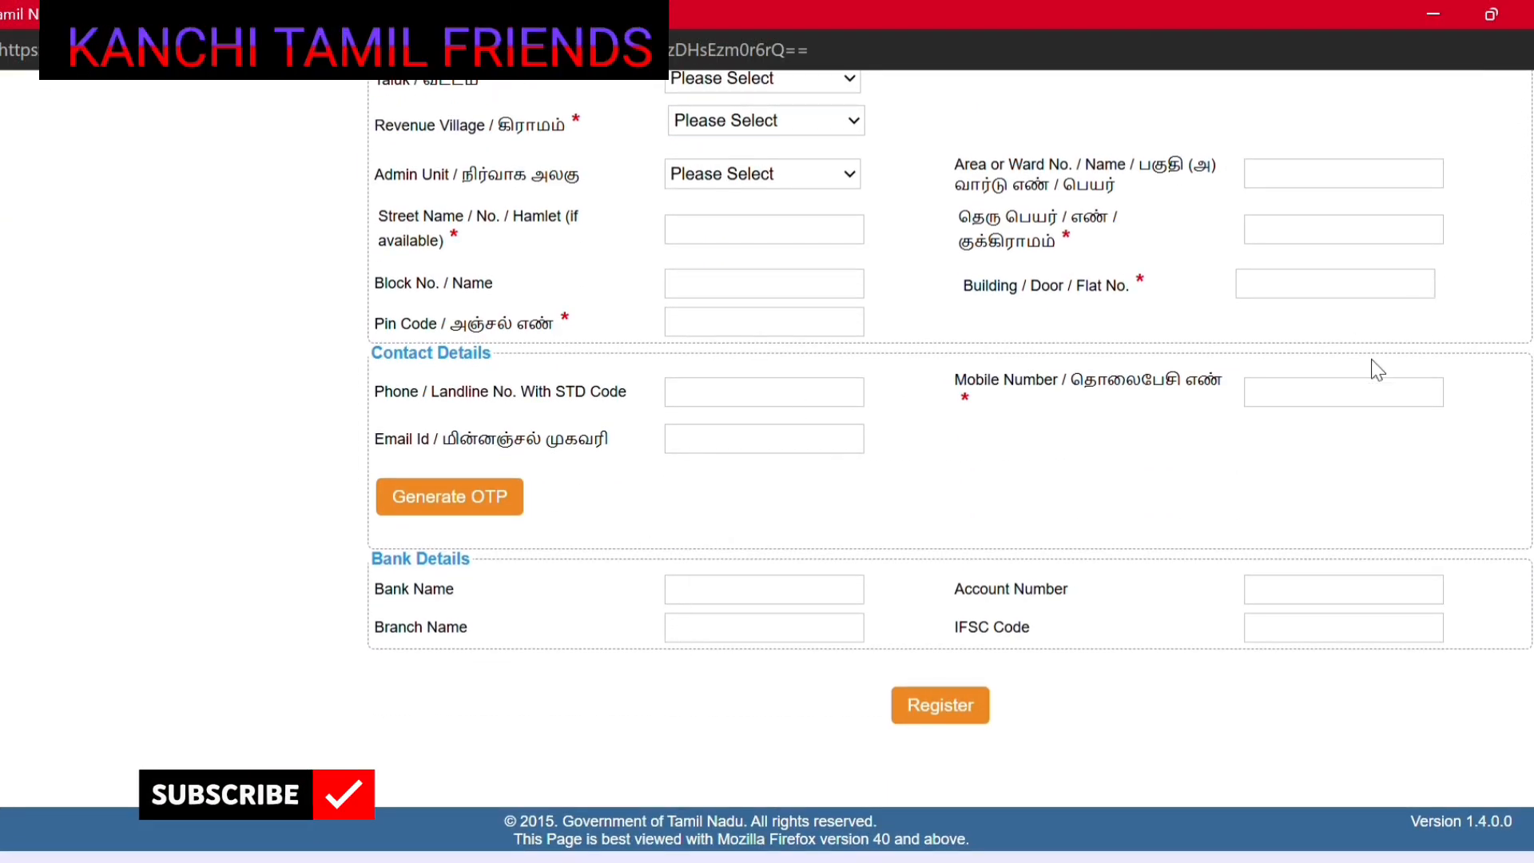
left_click(1295, 402)
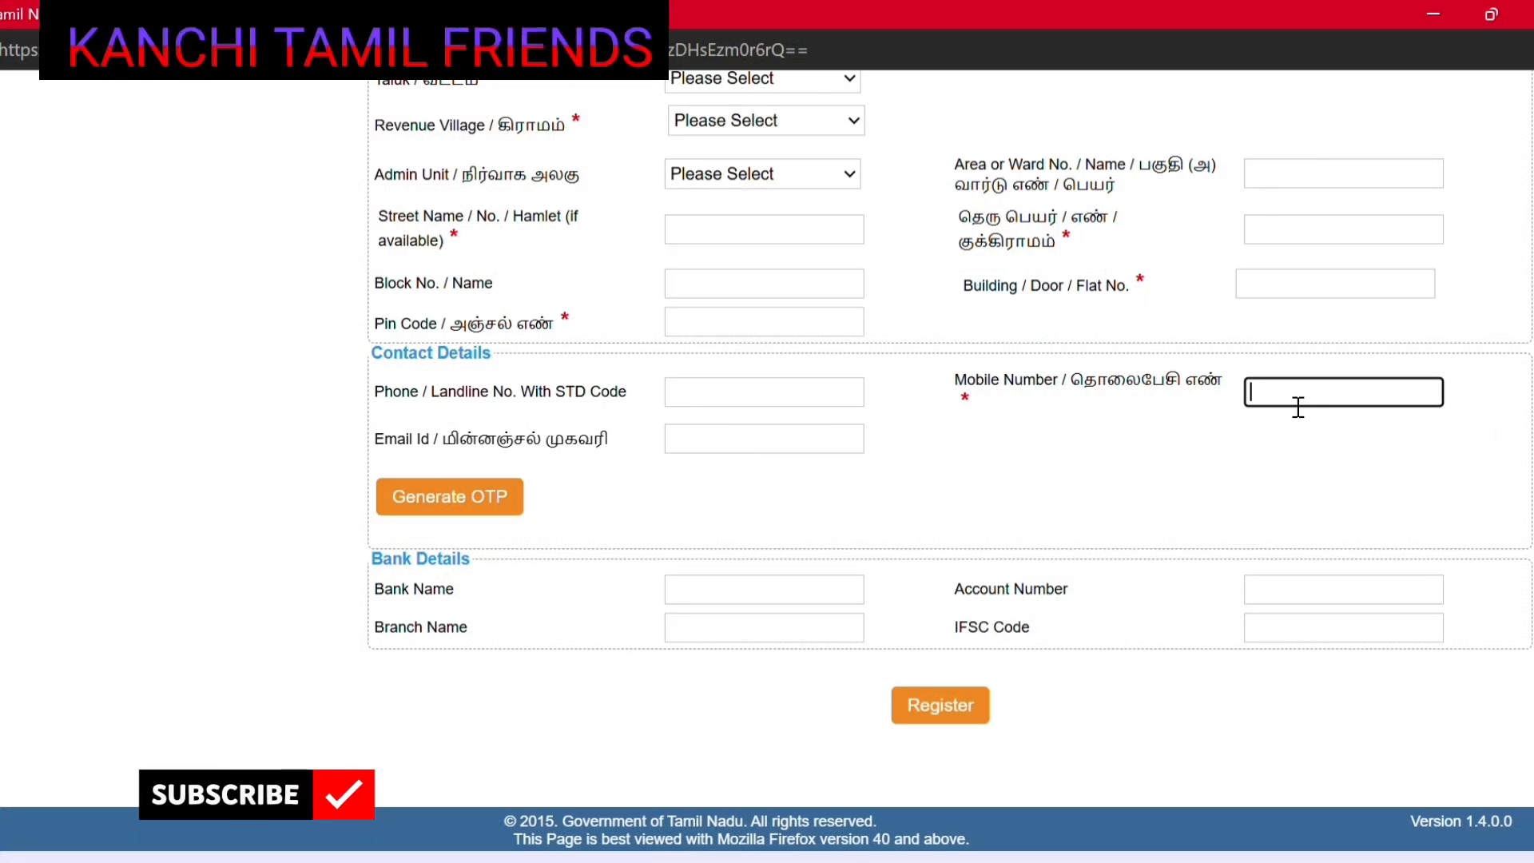
left_click(749, 447)
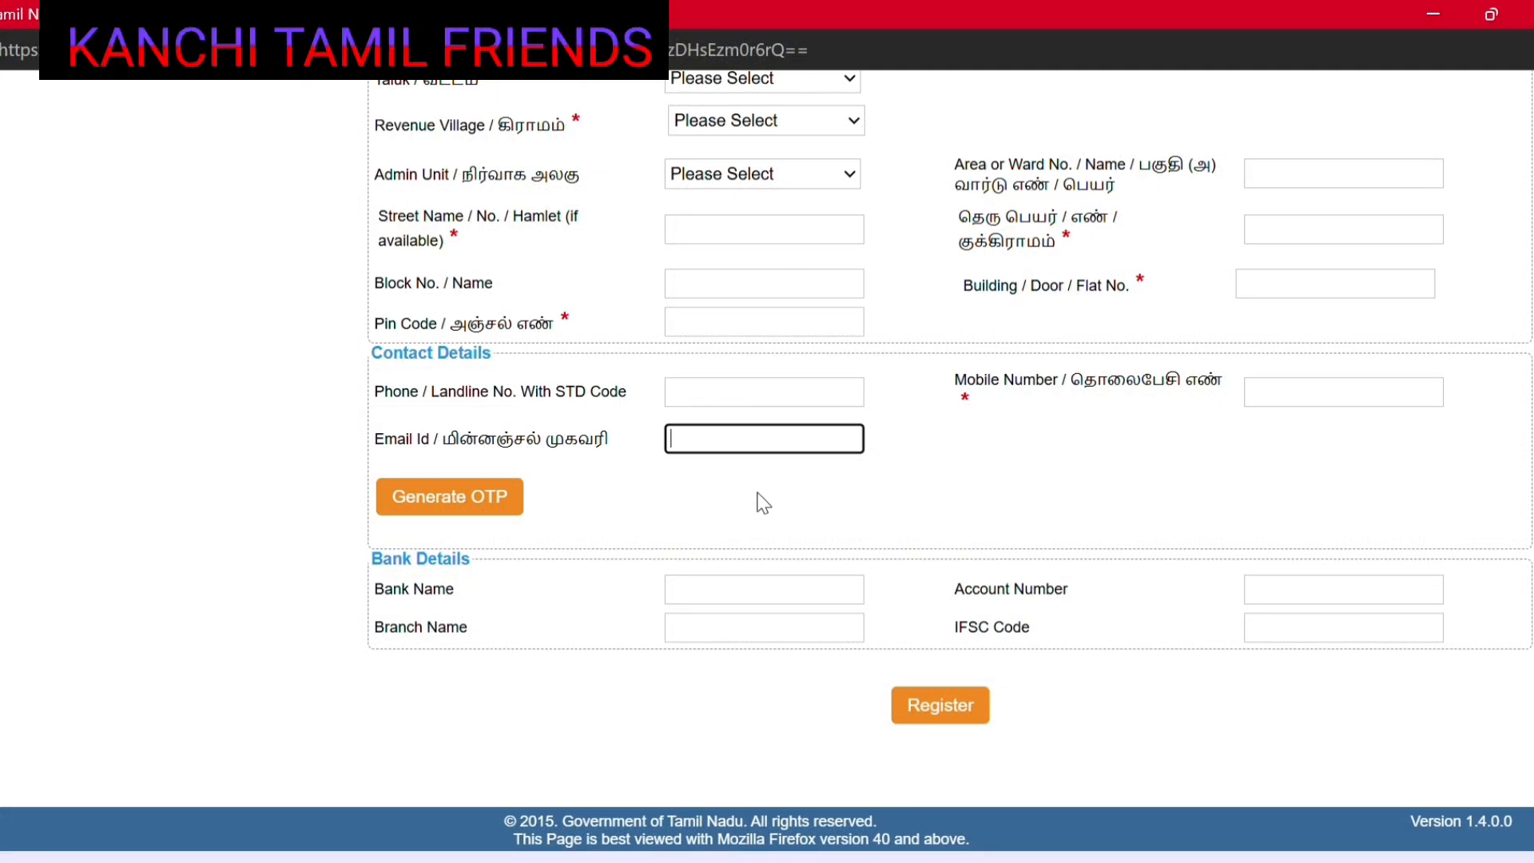
left_click(460, 502)
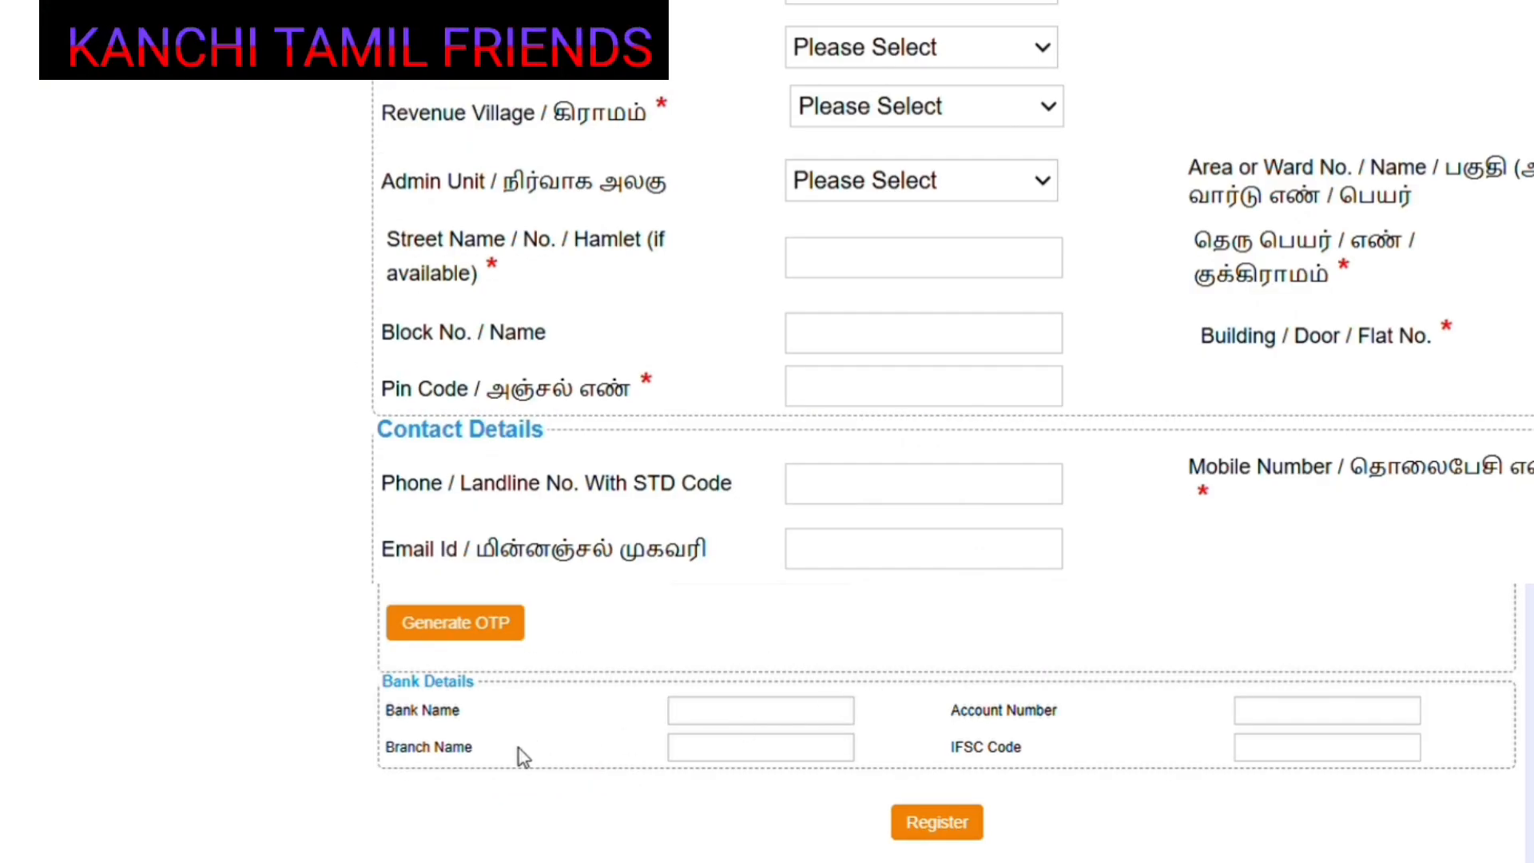
Generate an OTP for the mobile number, enter the received code and confirm it.
left_click(446, 639)
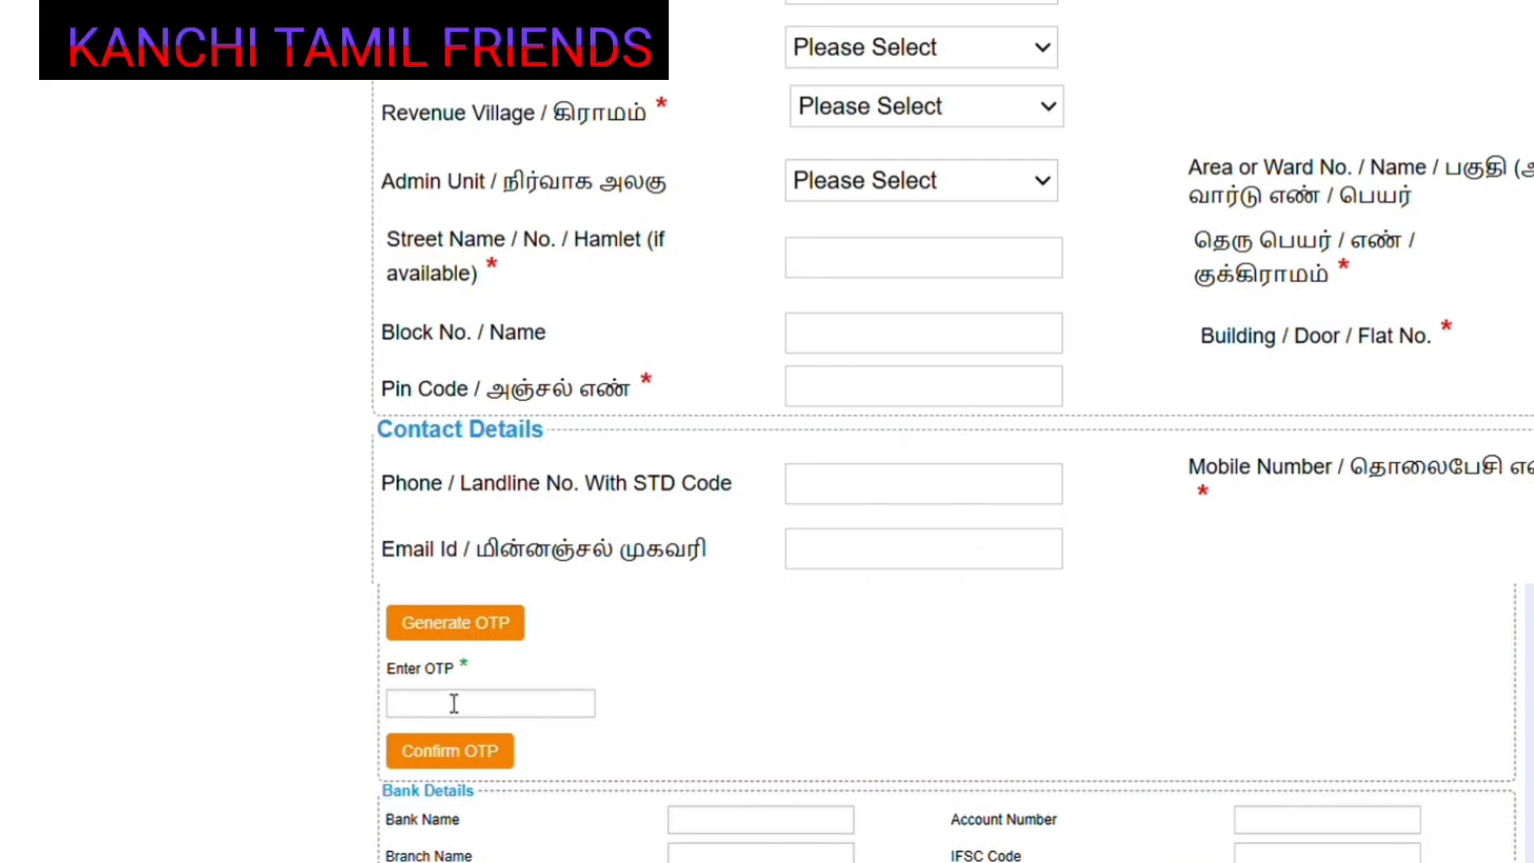
left_click(450, 706)
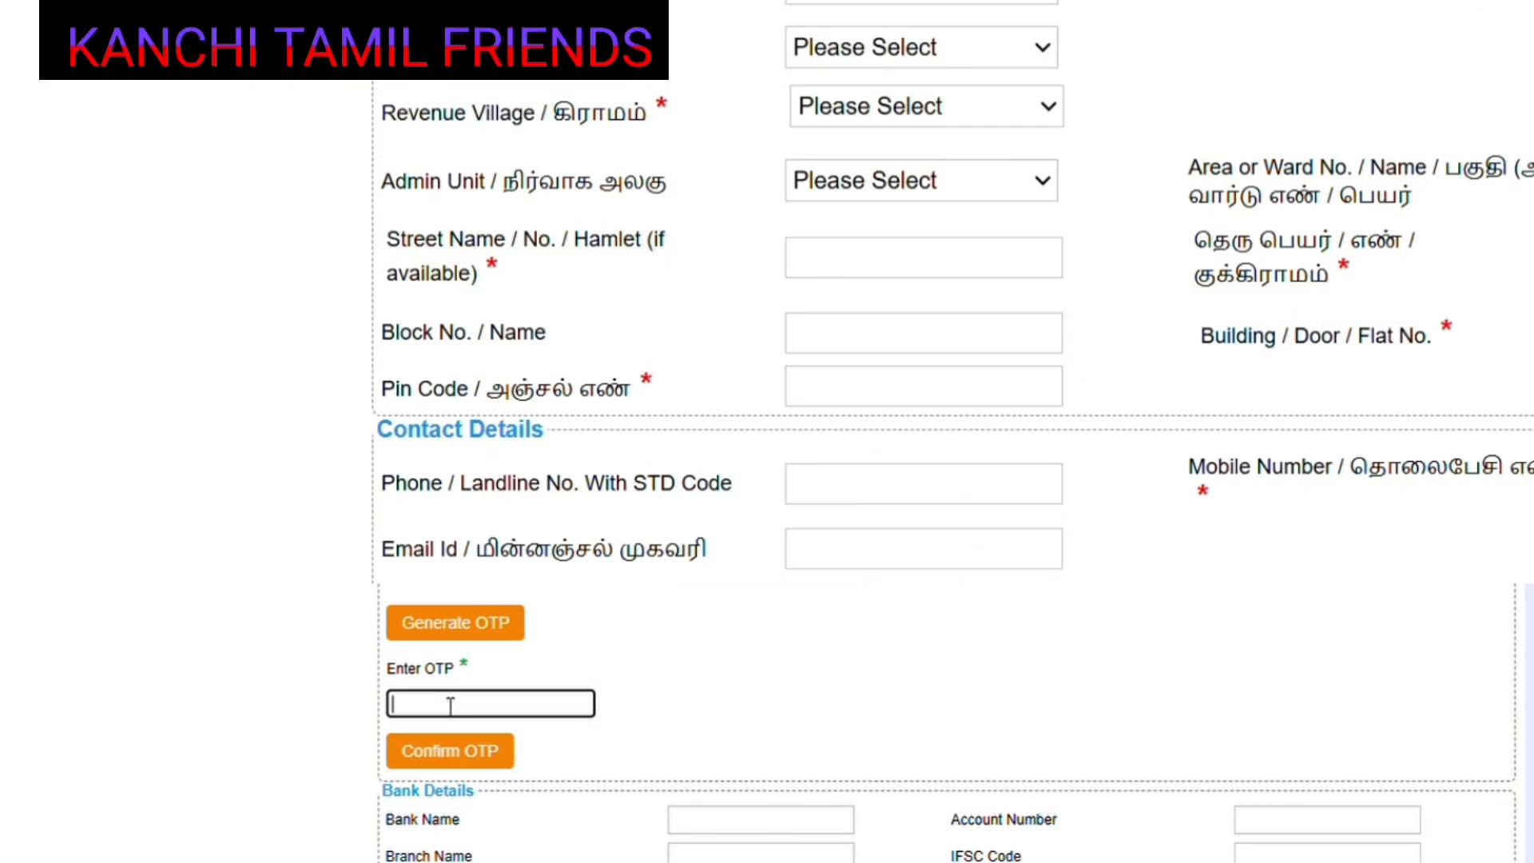
left_click(449, 752)
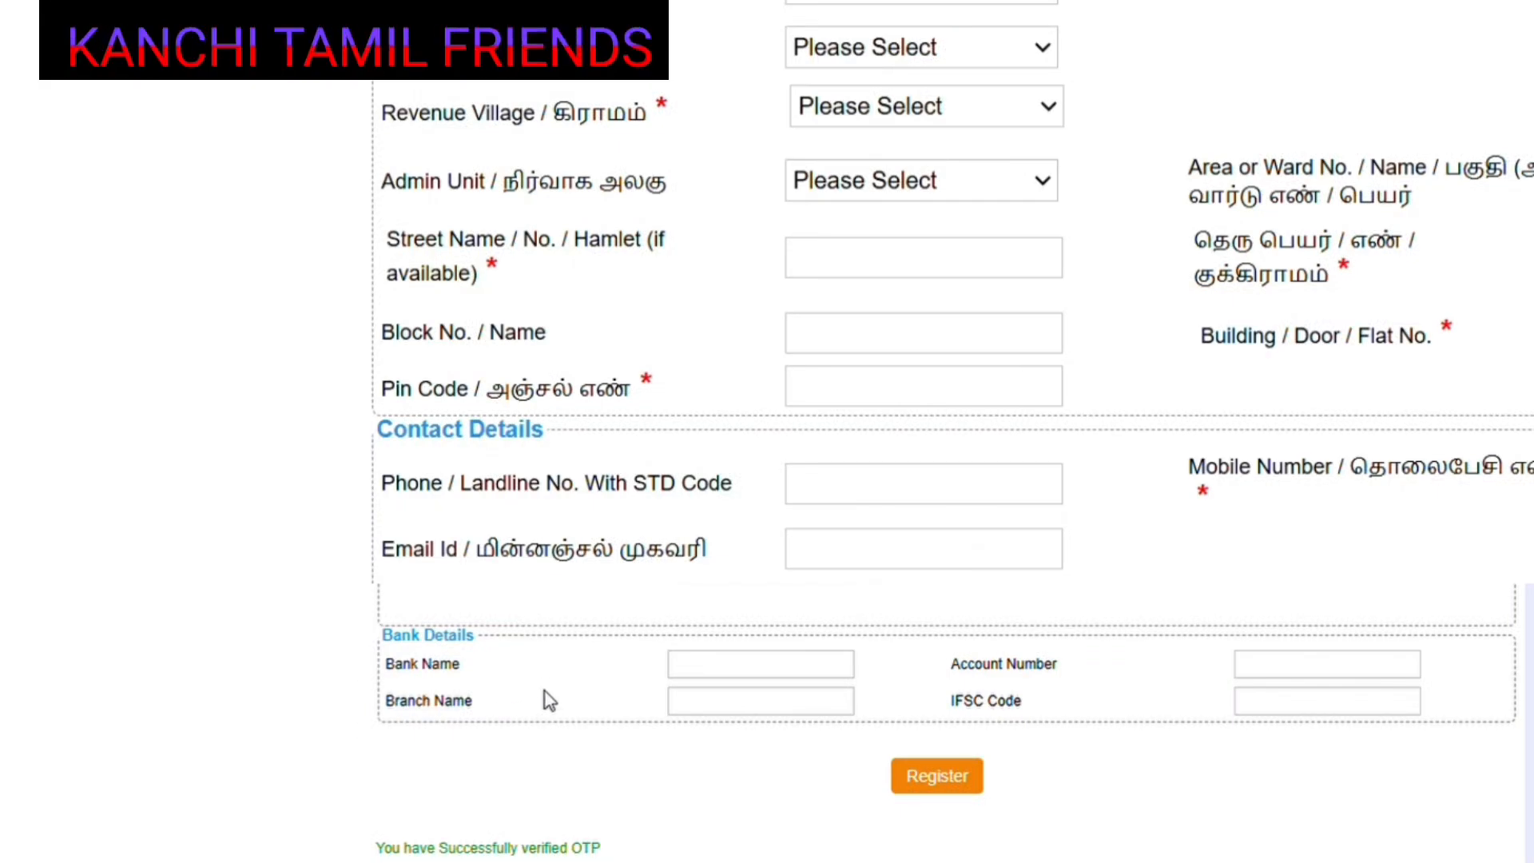
Continue past the CAN Registration Successful page with Proceed.
scroll(589, 631, "down", 1)
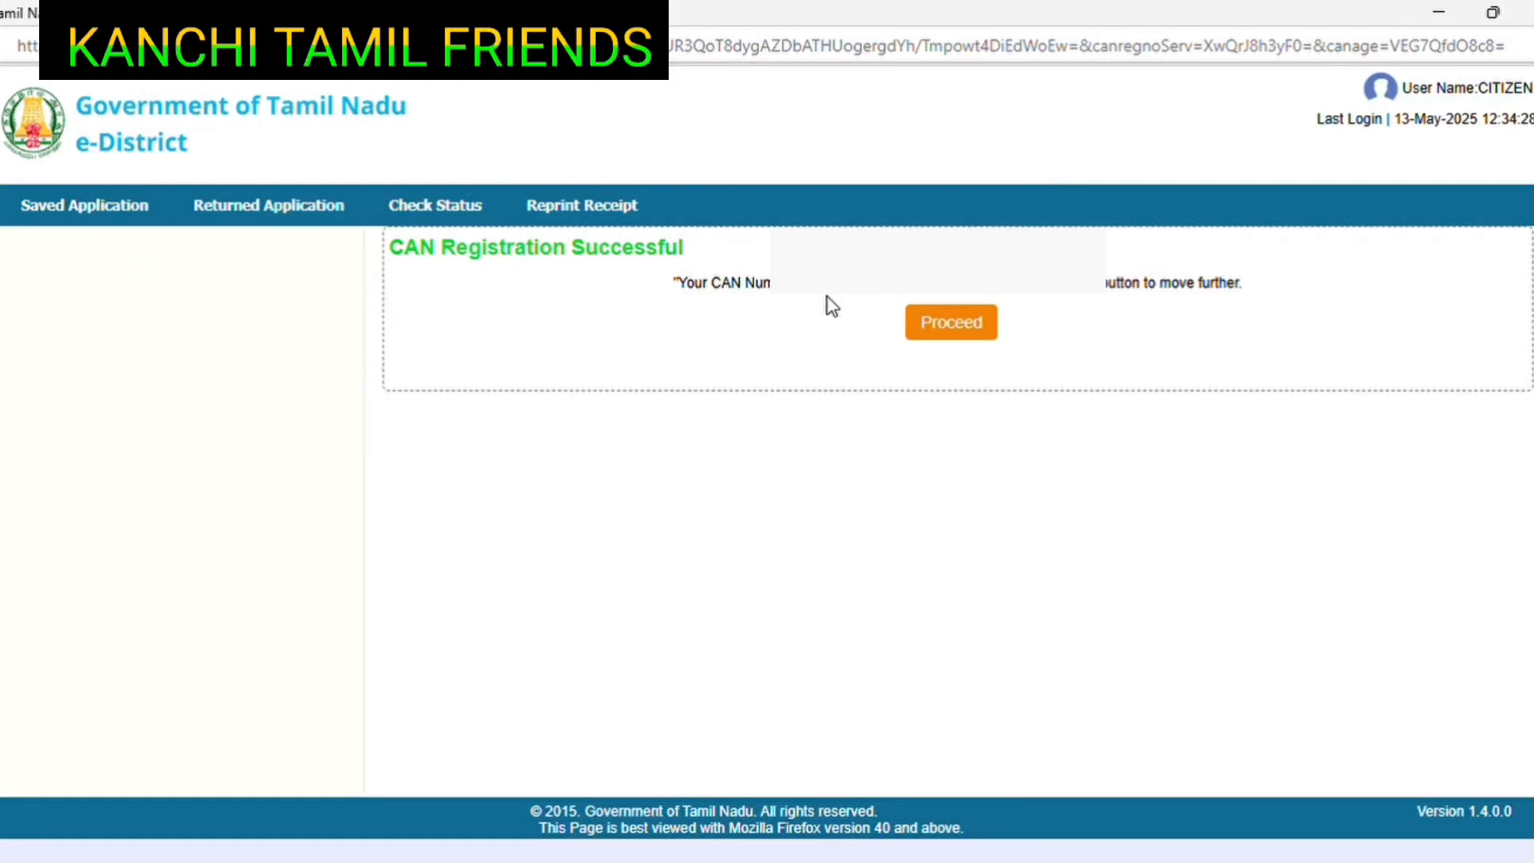
left_click(951, 322)
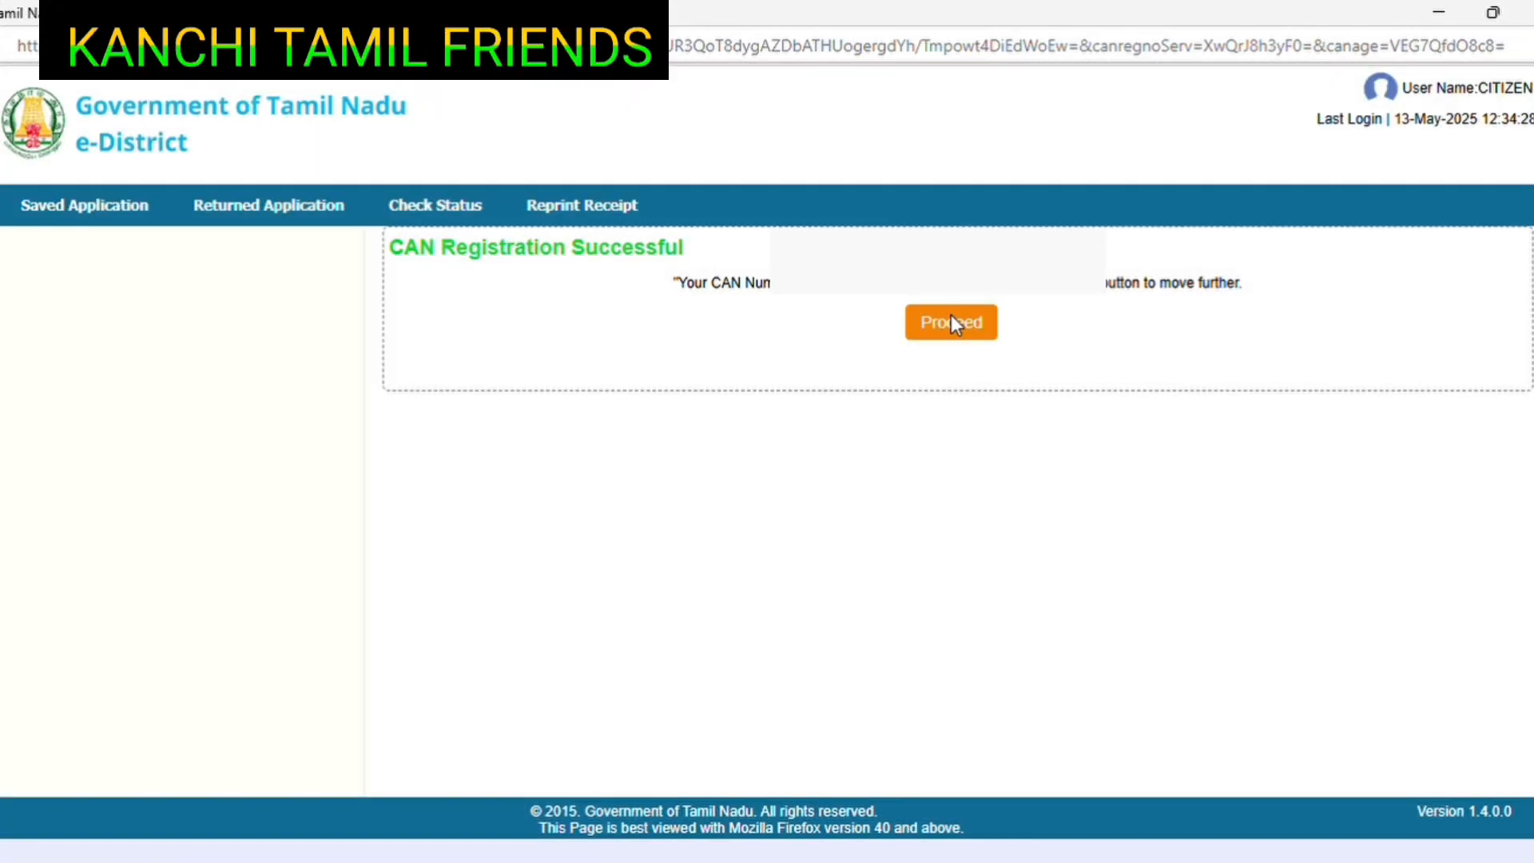